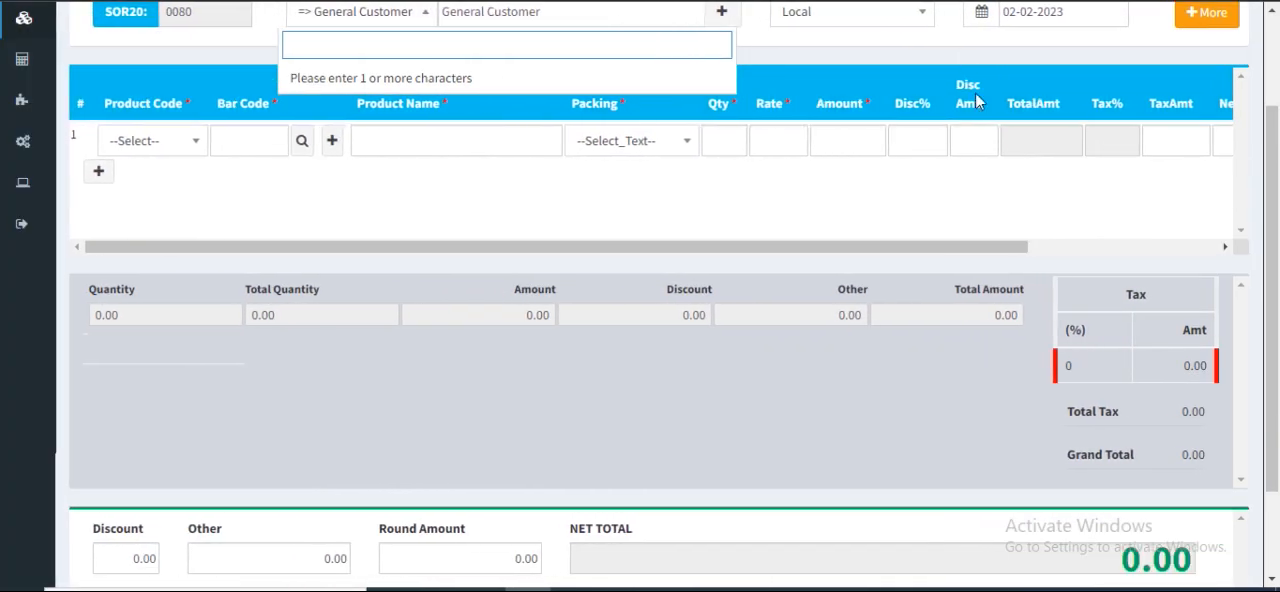
Set the sales order's customer to an individual account found by searching for the customer's name
{"action": "scroll", "coordinate": [980, 118], "scroll_direction": "up", "scroll_amount": 1}
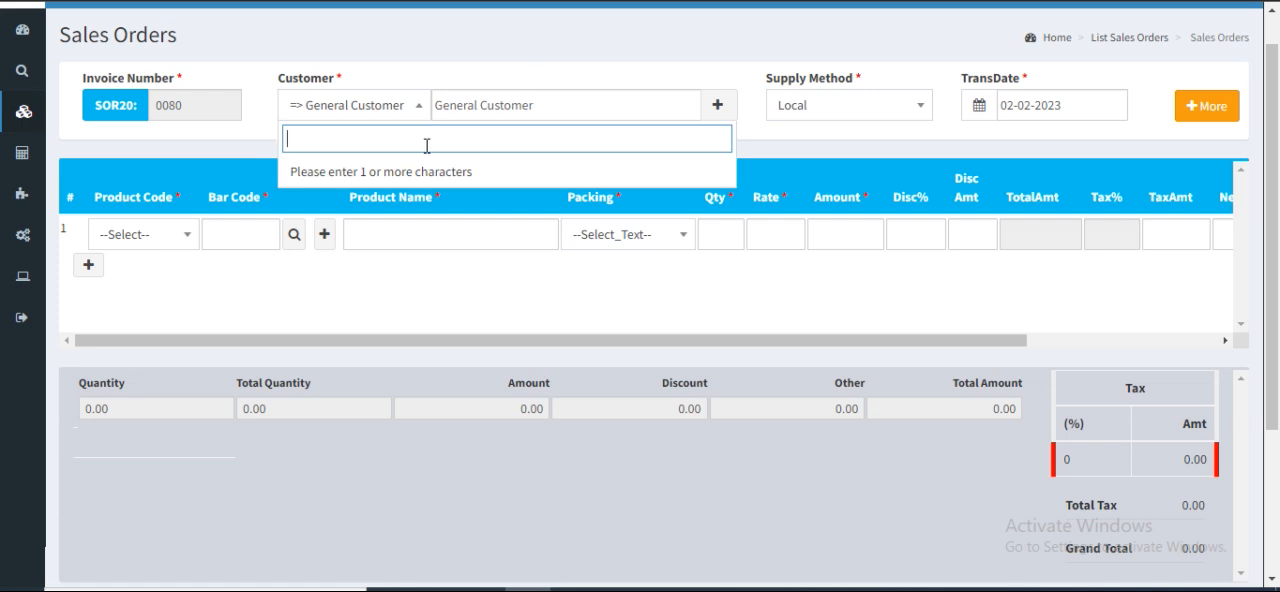
{"action": "type", "text": "niy"}
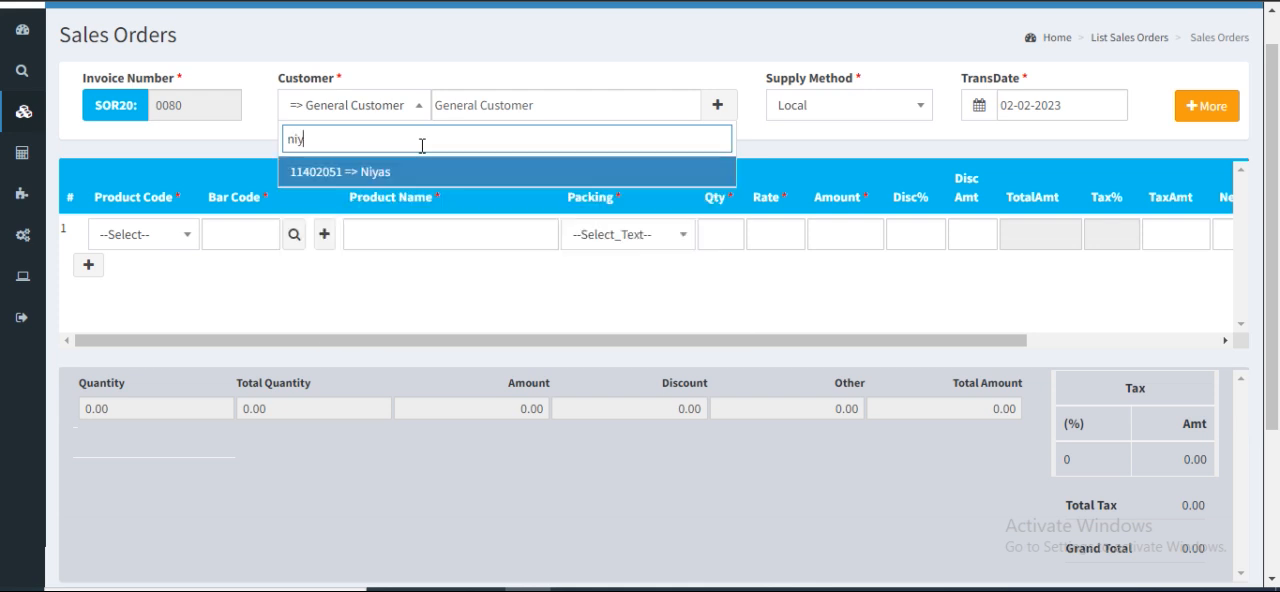
{"action": "key", "text": "Return"}
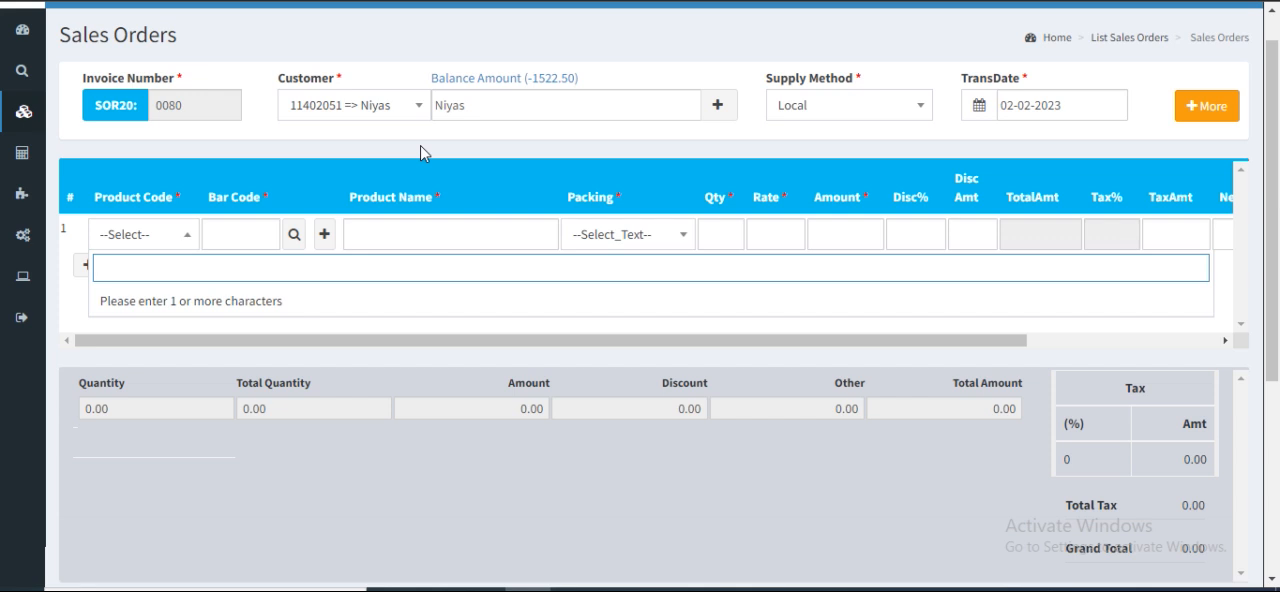
Set the sales order's customer to General Customer
{"action": "left_click", "coordinate": [398, 105]}
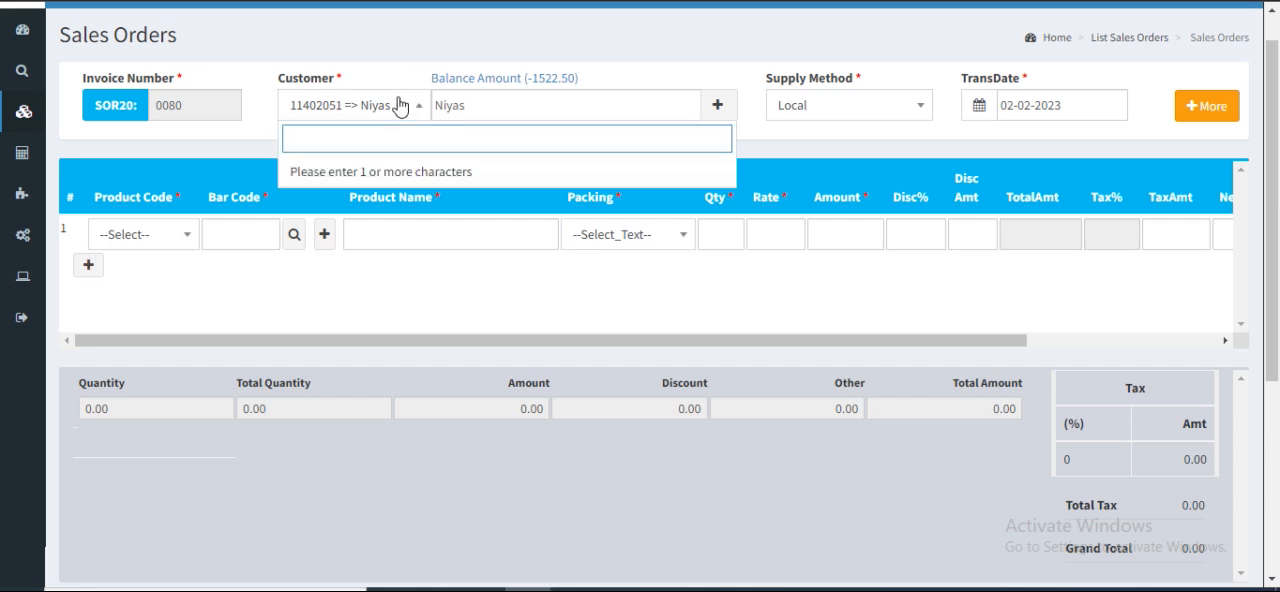
{"action": "type", "text": "ge"}
{"action": "left_click", "coordinate": [380, 181]}
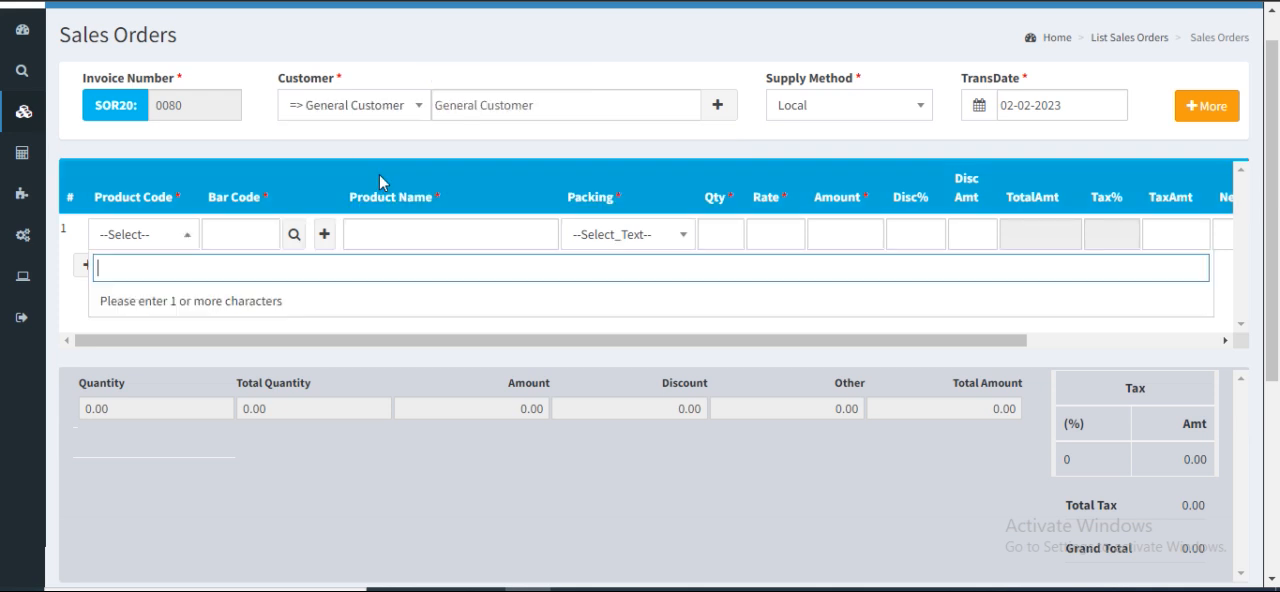
Review the supply method options and the additional order fields, such as bill currency, sales man and reference details
{"action": "left_click", "coordinate": [897, 116]}
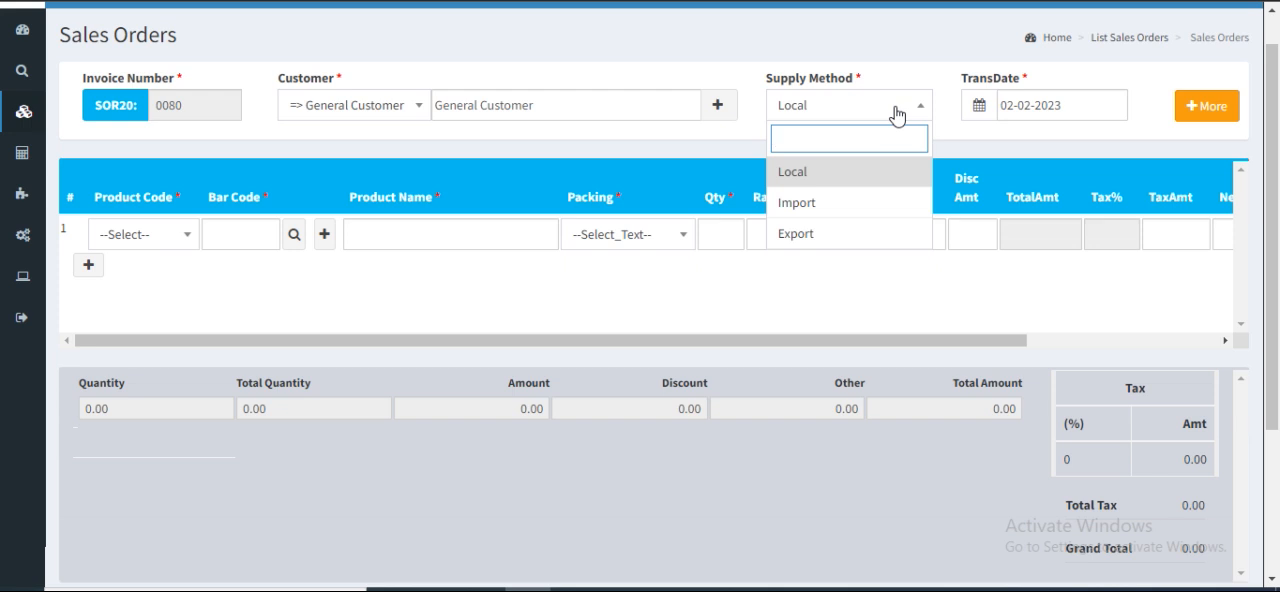
{"action": "left_click", "coordinate": [921, 79]}
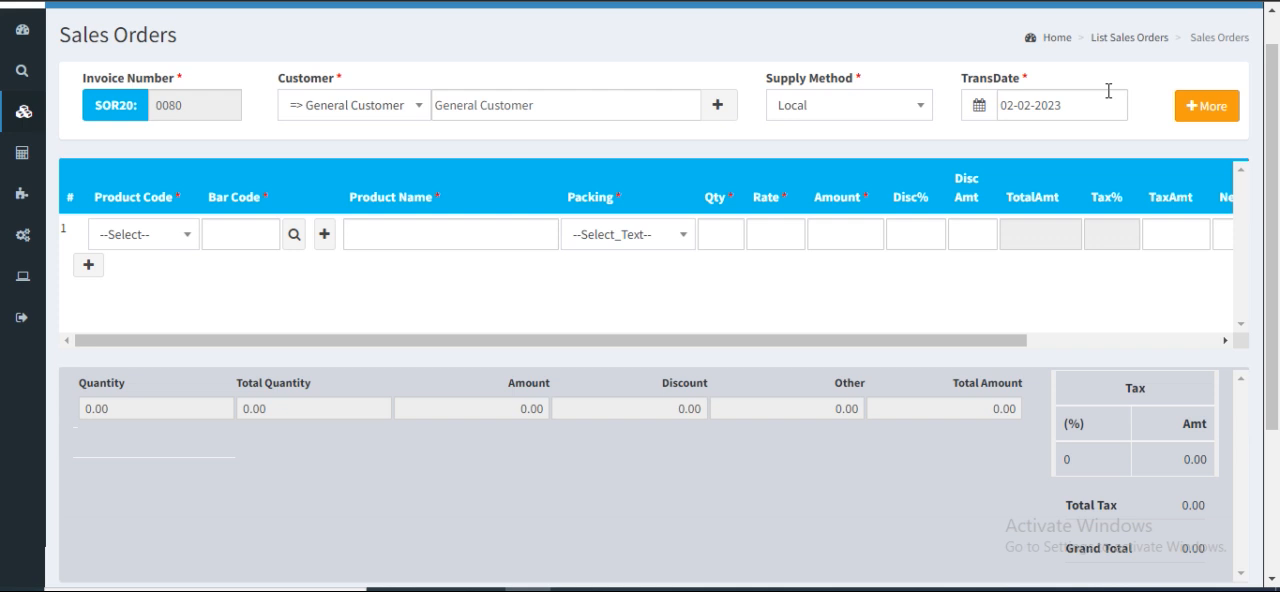
{"action": "left_click", "coordinate": [1226, 120]}
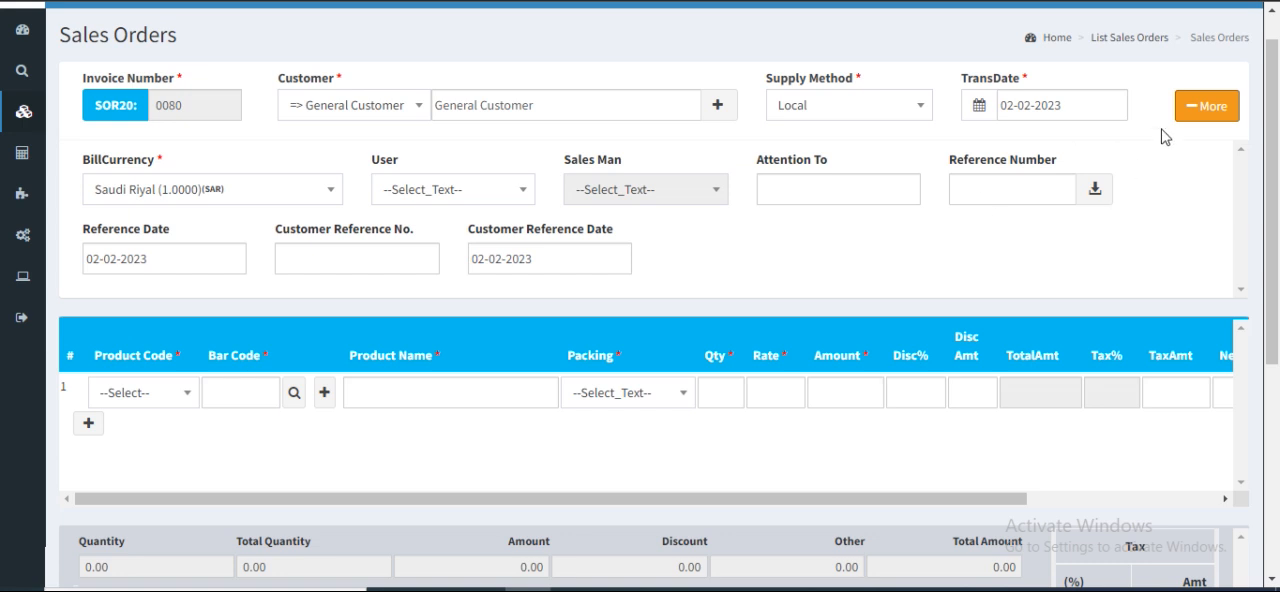
{"action": "left_click", "coordinate": [1212, 110]}
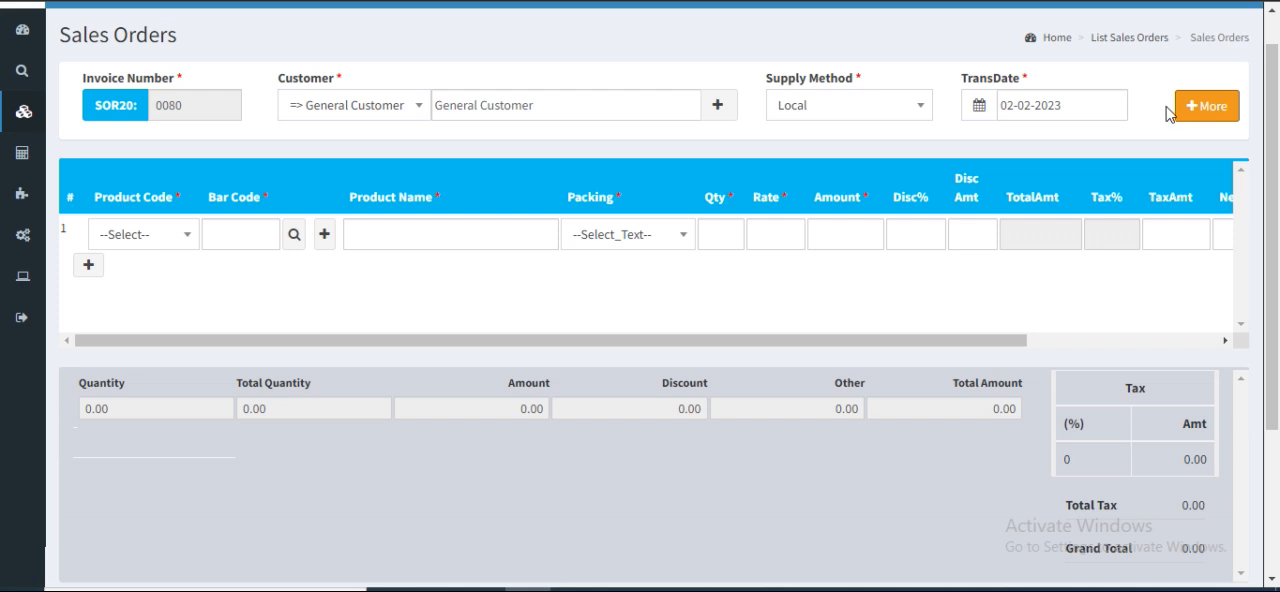
Add the product Icecream vanila to the first order line with a quantity of 5
{"action": "left_click", "coordinate": [143, 236]}
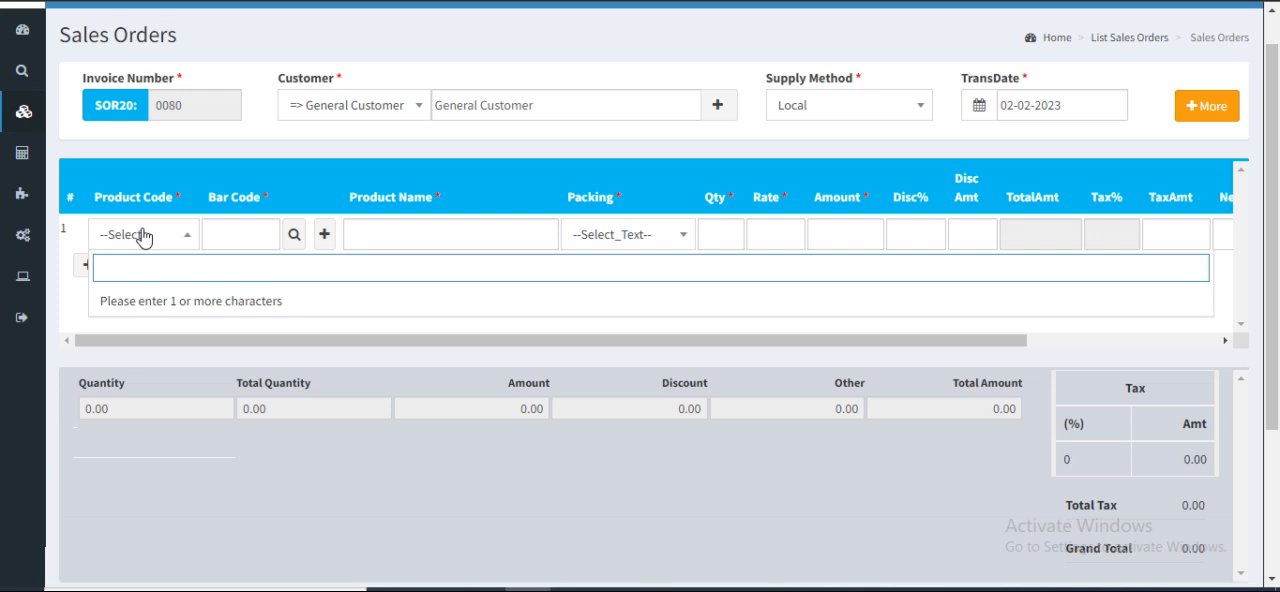
{"action": "type", "text": "ic"}
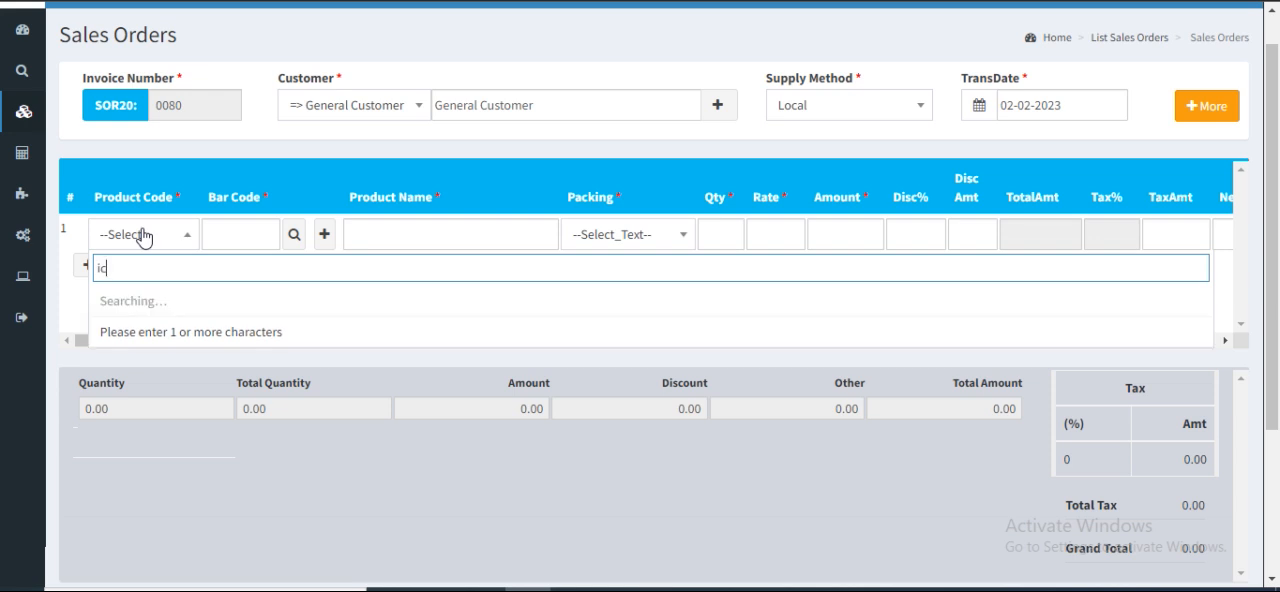
{"action": "type", "text": "e"}
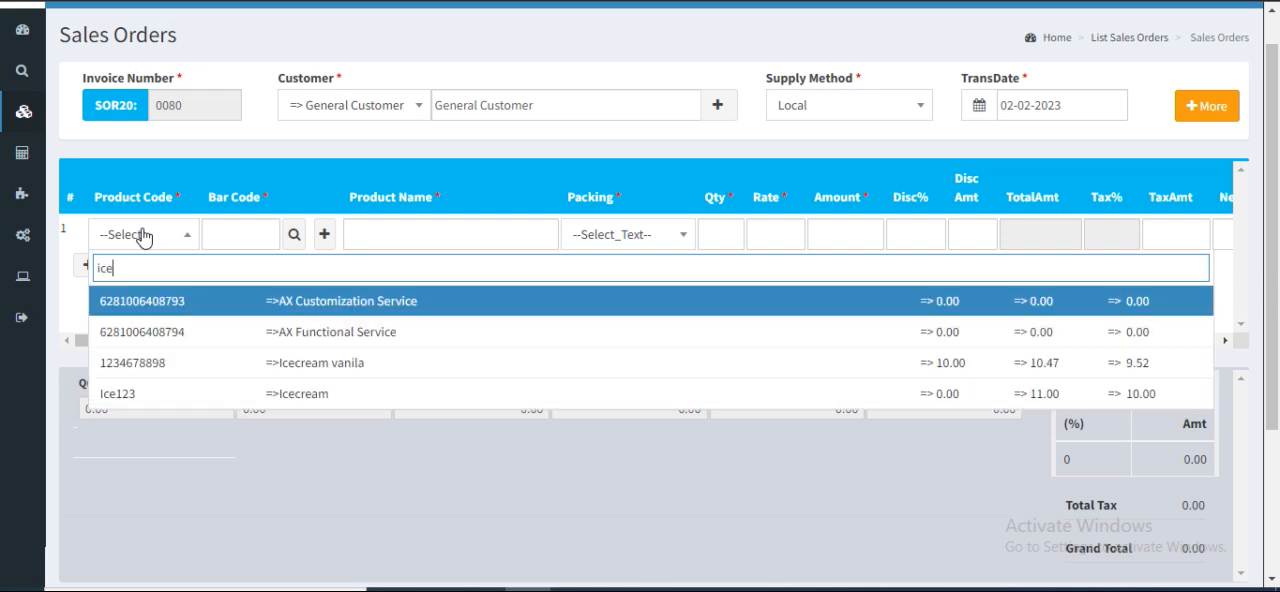
{"action": "left_click", "coordinate": [338, 368]}
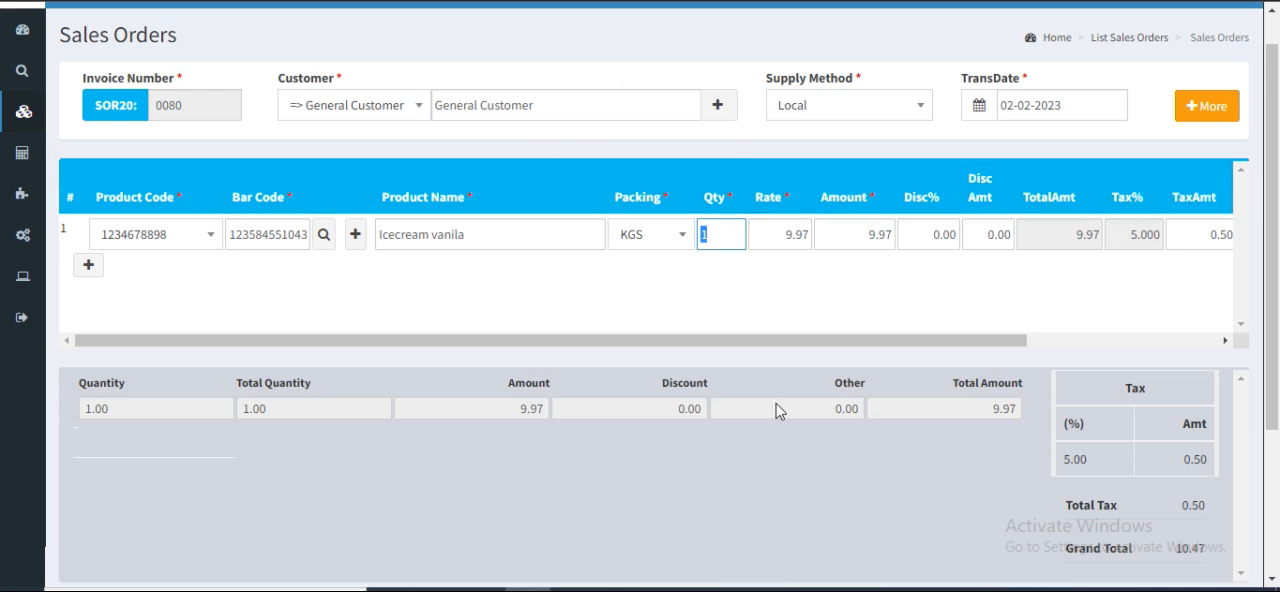
{"action": "type", "text": "5"}
{"action": "left_click", "coordinate": [774, 273]}
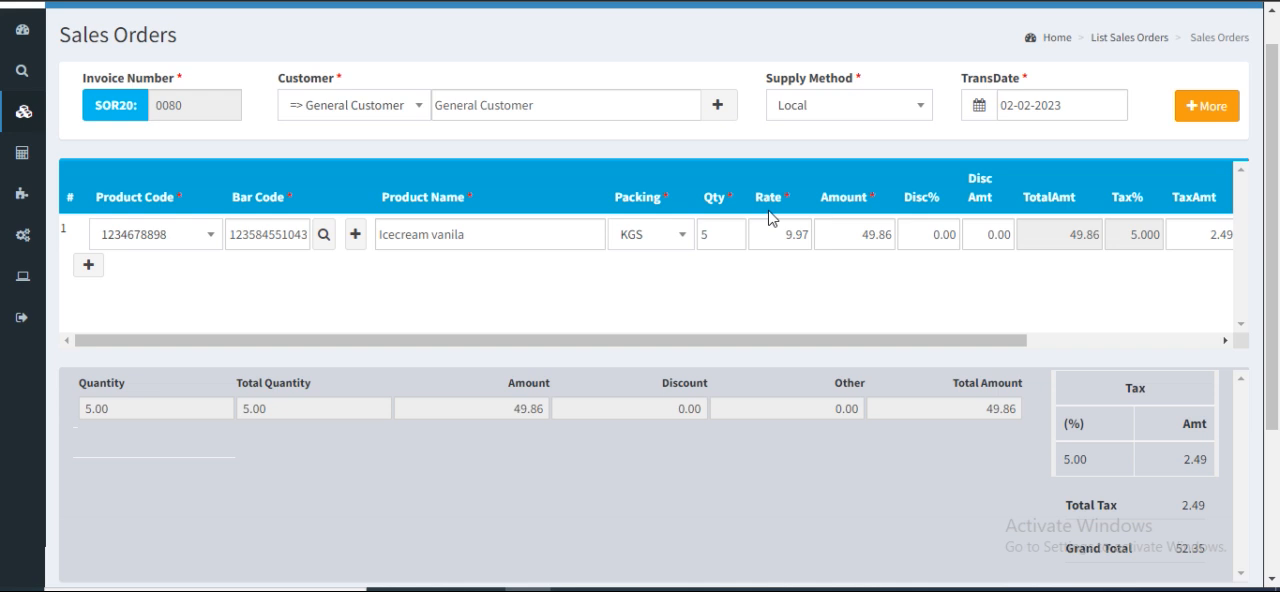
Enter a rate of 11 for the Icecream vanila line
{"action": "double_click", "coordinate": [782, 235]}
{"action": "type", "text": "11"}
{"action": "left_click", "coordinate": [868, 280]}
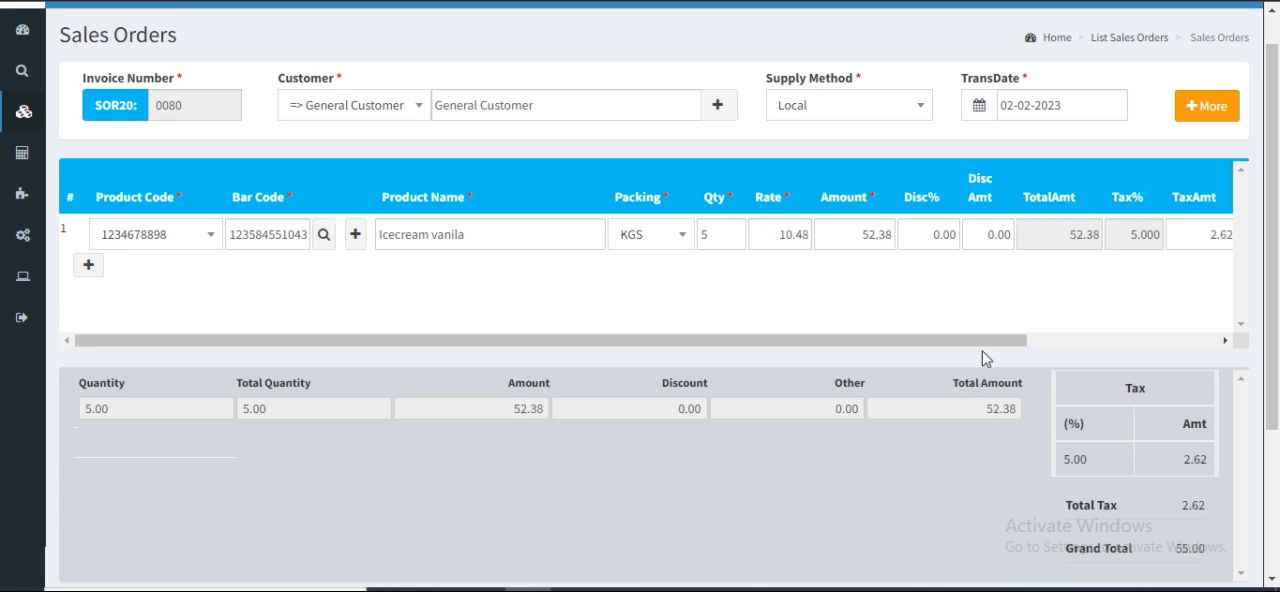
{"action": "left_click_drag", "start_coordinate": [978, 342], "coordinate": [711, 354]}
{"action": "left_click", "coordinate": [89, 266]}
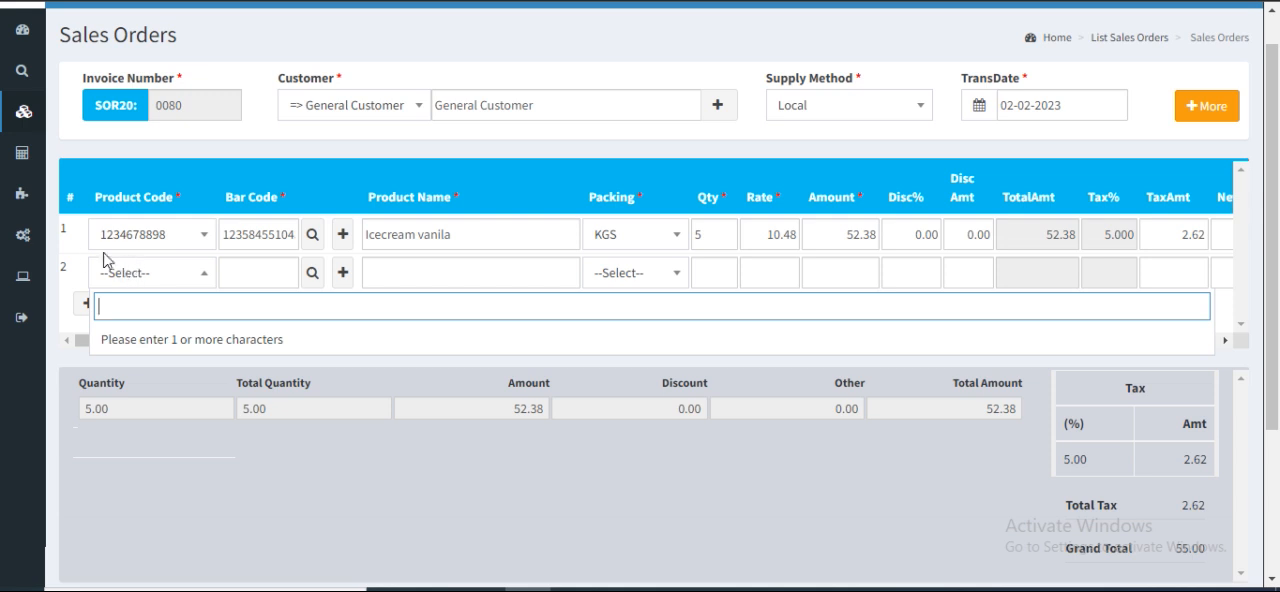
{"action": "type", "text": "te"}
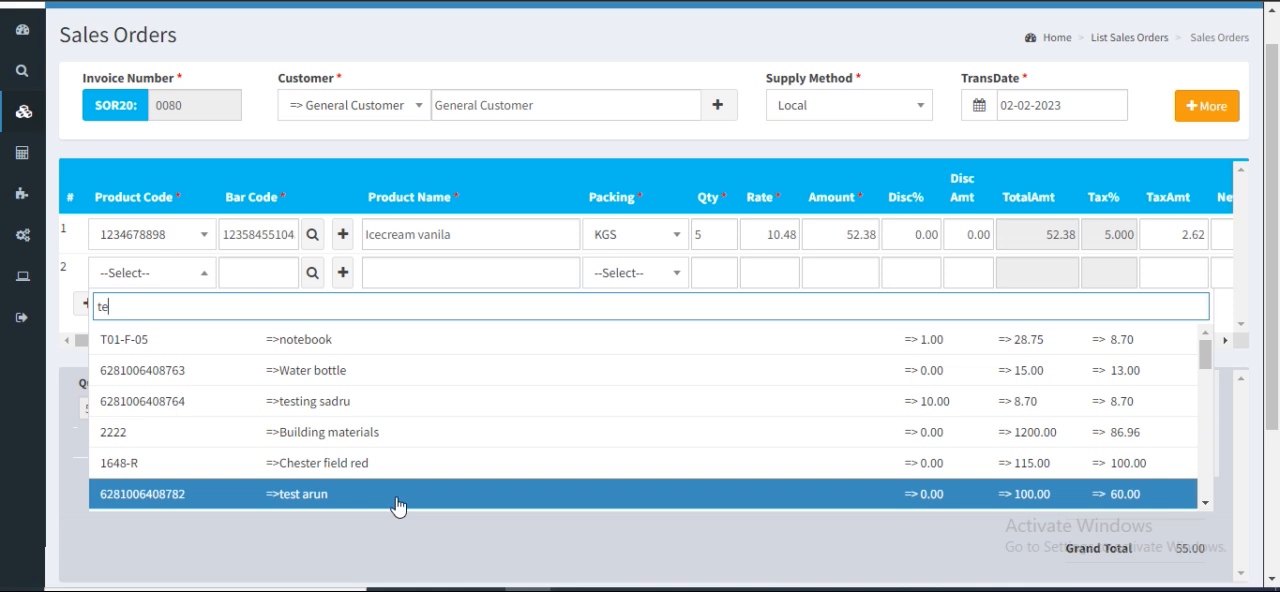
{"action": "scroll", "coordinate": [399, 504], "scroll_direction": "down", "scroll_amount": 3}
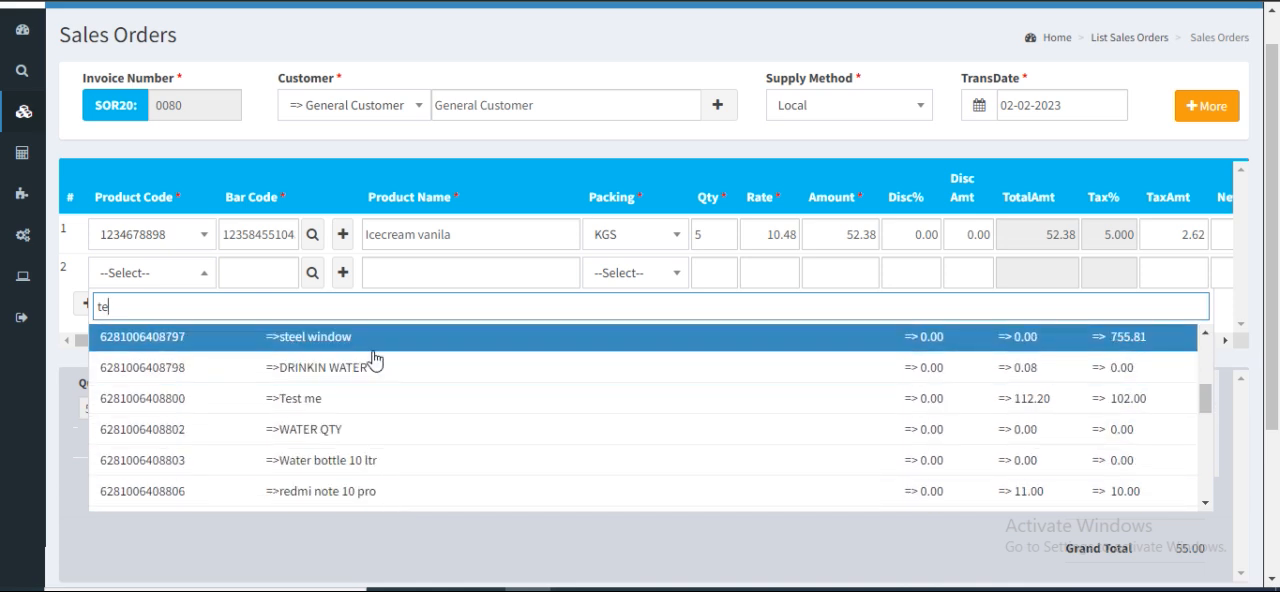
{"action": "type", "text": "st"}
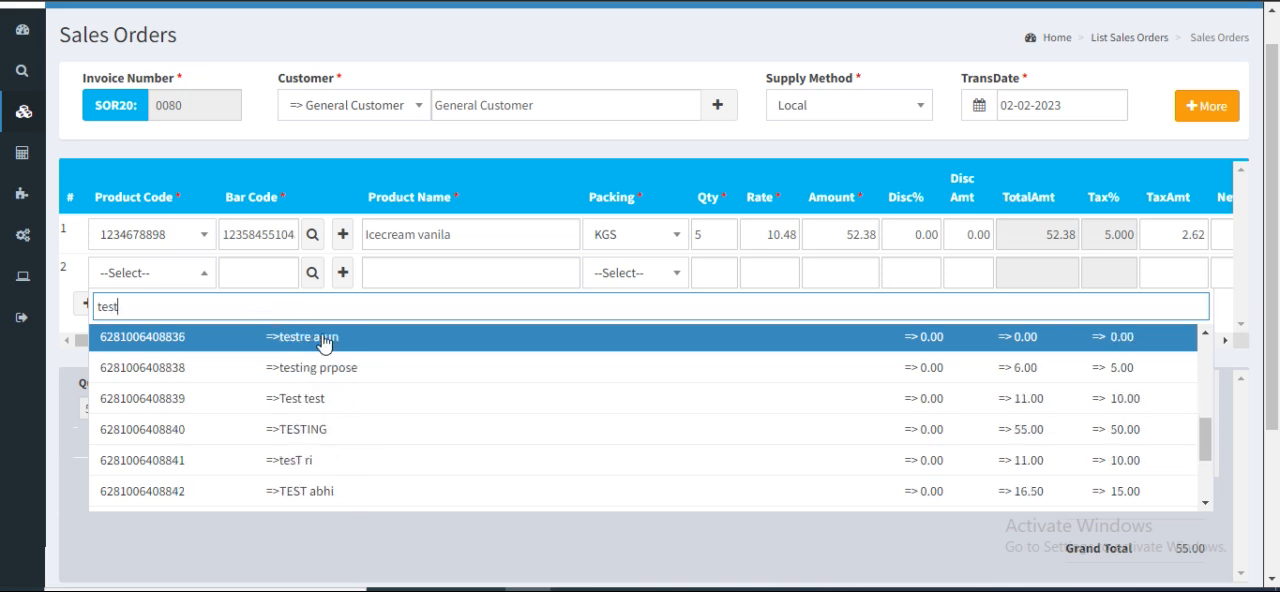
{"action": "scroll", "coordinate": [354, 403], "scroll_direction": "down", "scroll_amount": 3}
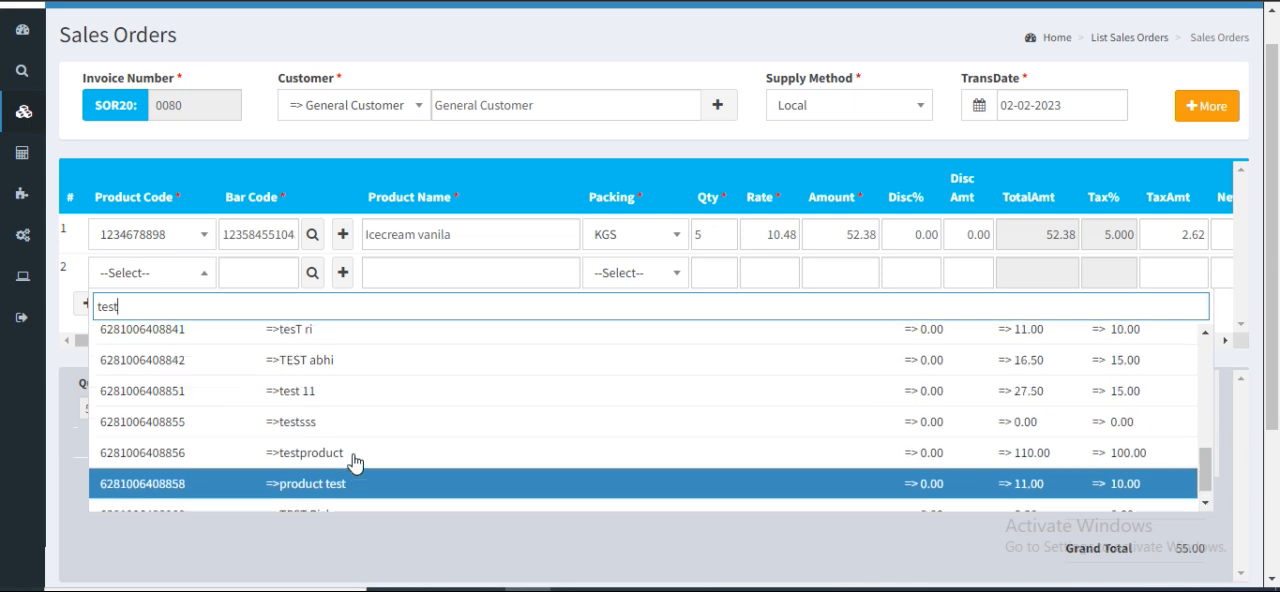
{"action": "scroll", "coordinate": [354, 462], "scroll_direction": "up", "scroll_amount": 5}
{"action": "left_click", "coordinate": [358, 331]}
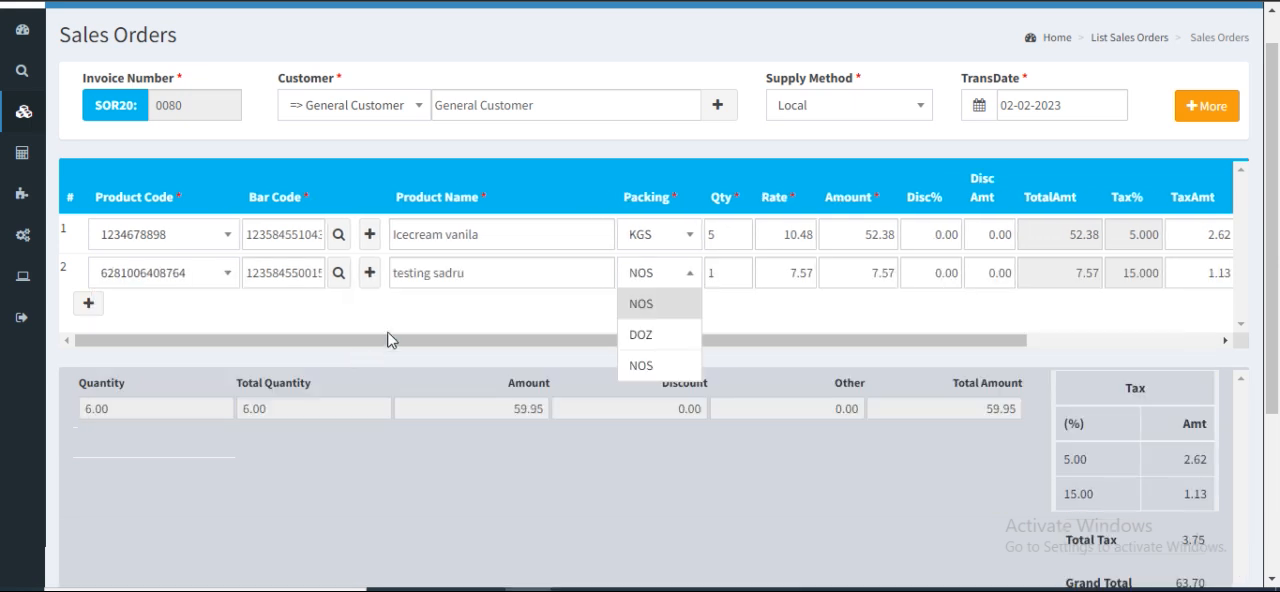
Set the second order line's packing to NOS and its quantity to 3
{"action": "left_click", "coordinate": [673, 312]}
{"action": "double_click", "coordinate": [711, 281]}
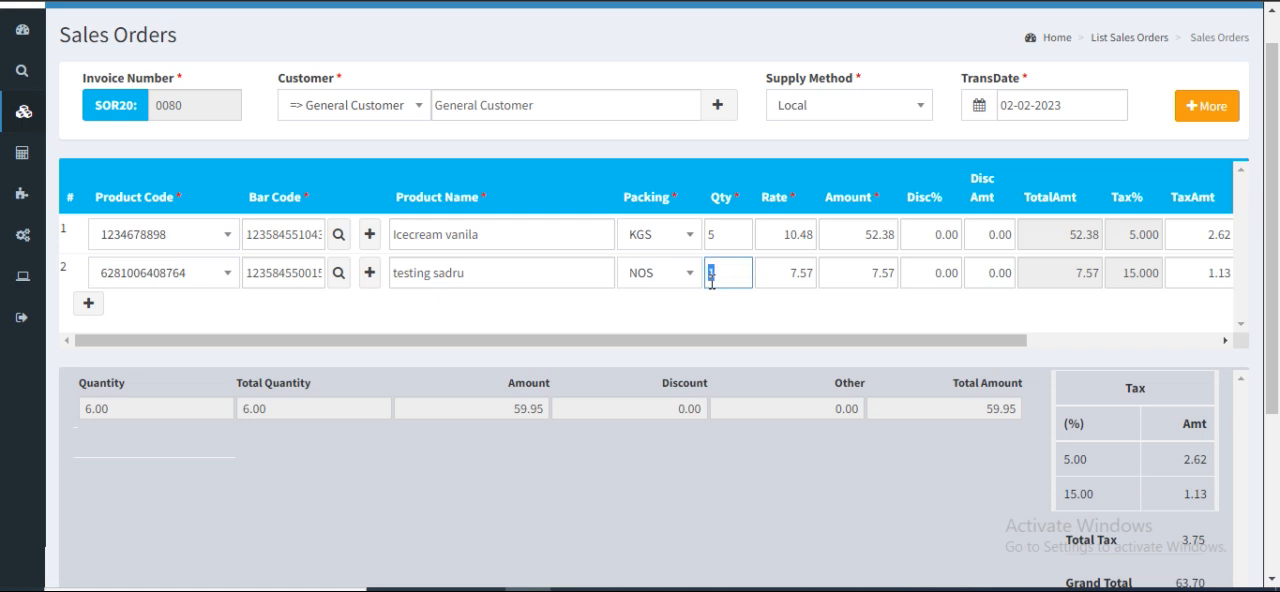
{"action": "type", "text": "3"}
{"action": "left_click", "coordinate": [805, 328]}
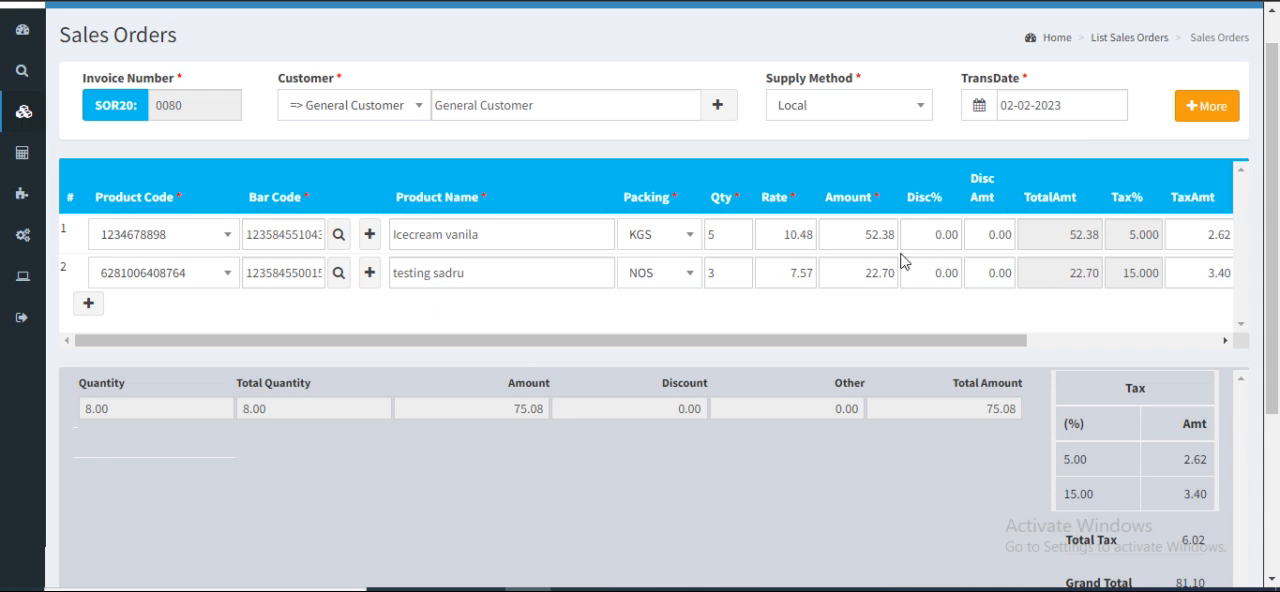
{"action": "left_click_drag", "start_coordinate": [881, 343], "coordinate": [697, 309]}
Save the sales order and open the list of sales order transactions
{"action": "scroll", "coordinate": [697, 309], "scroll_direction": "down", "scroll_amount": 3}
{"action": "left_click", "coordinate": [1166, 530]}
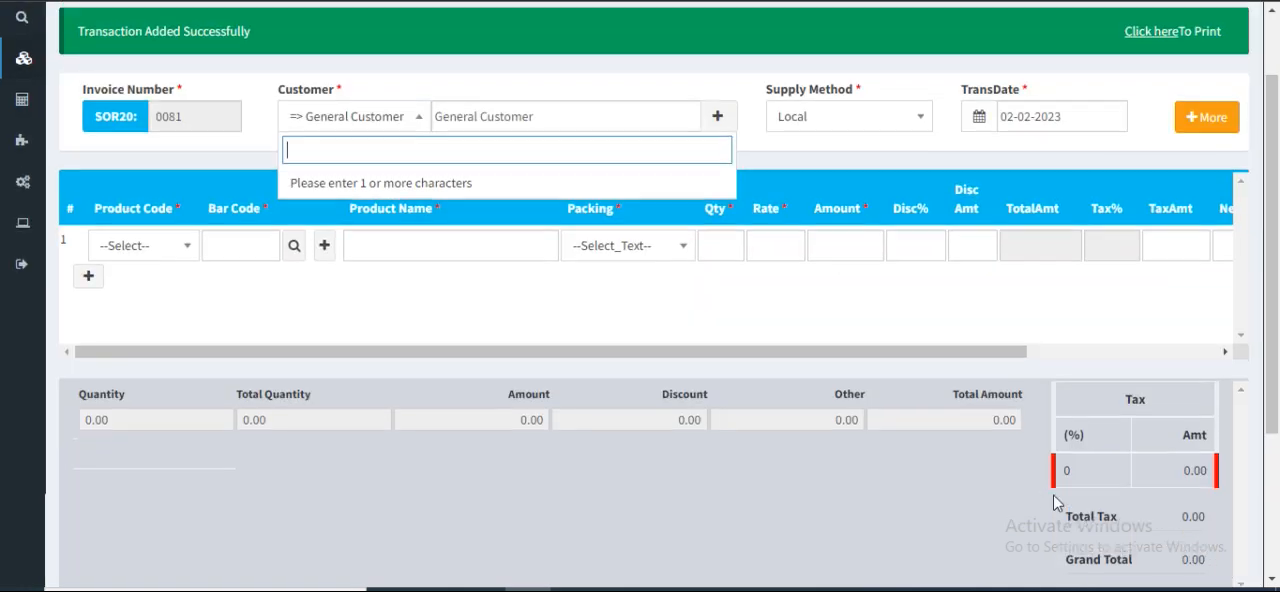
{"action": "scroll", "coordinate": [1054, 491], "scroll_direction": "up", "scroll_amount": 2}
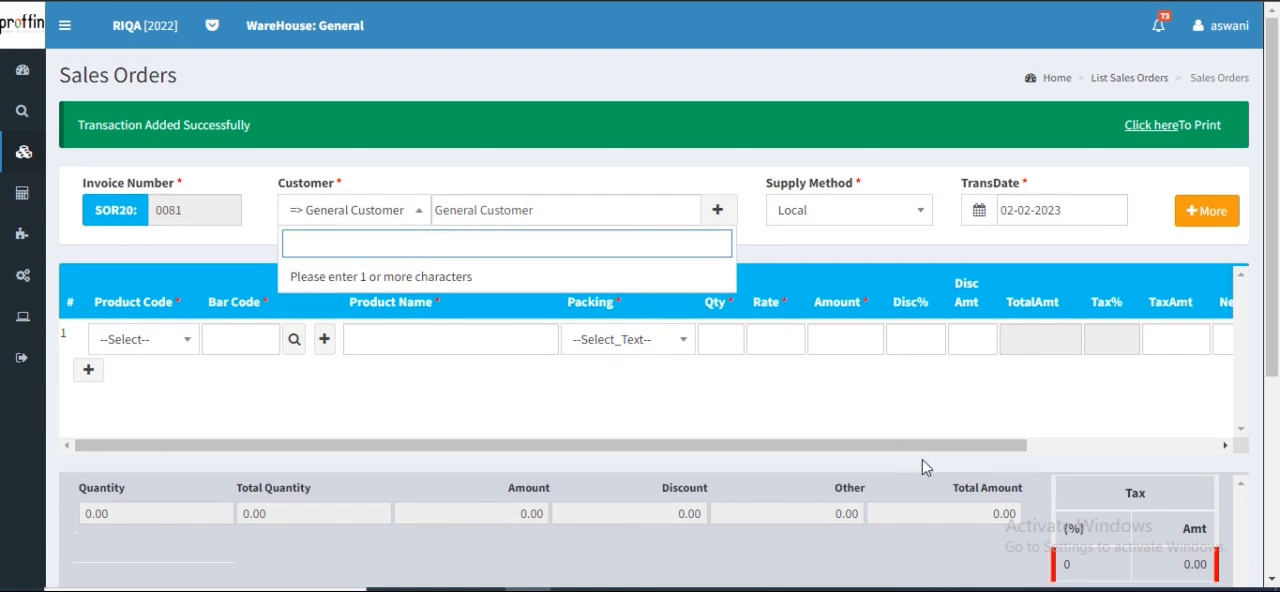
{"action": "left_click", "coordinate": [1146, 84]}
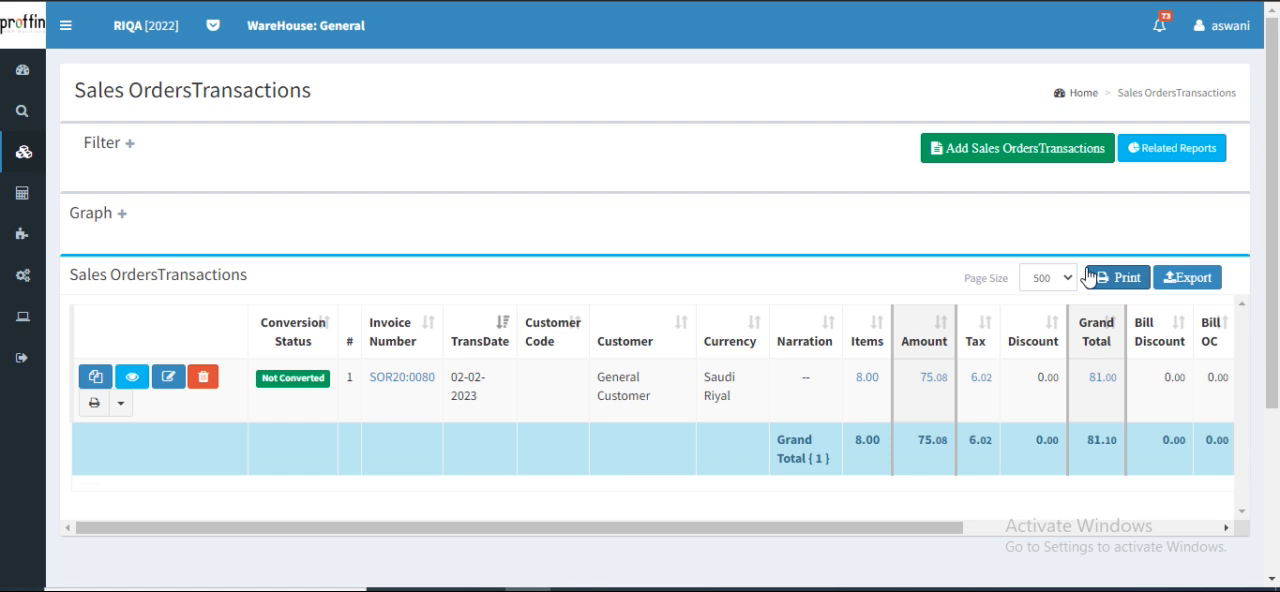
{"action": "mouse_move", "coordinate": [40, 145]}
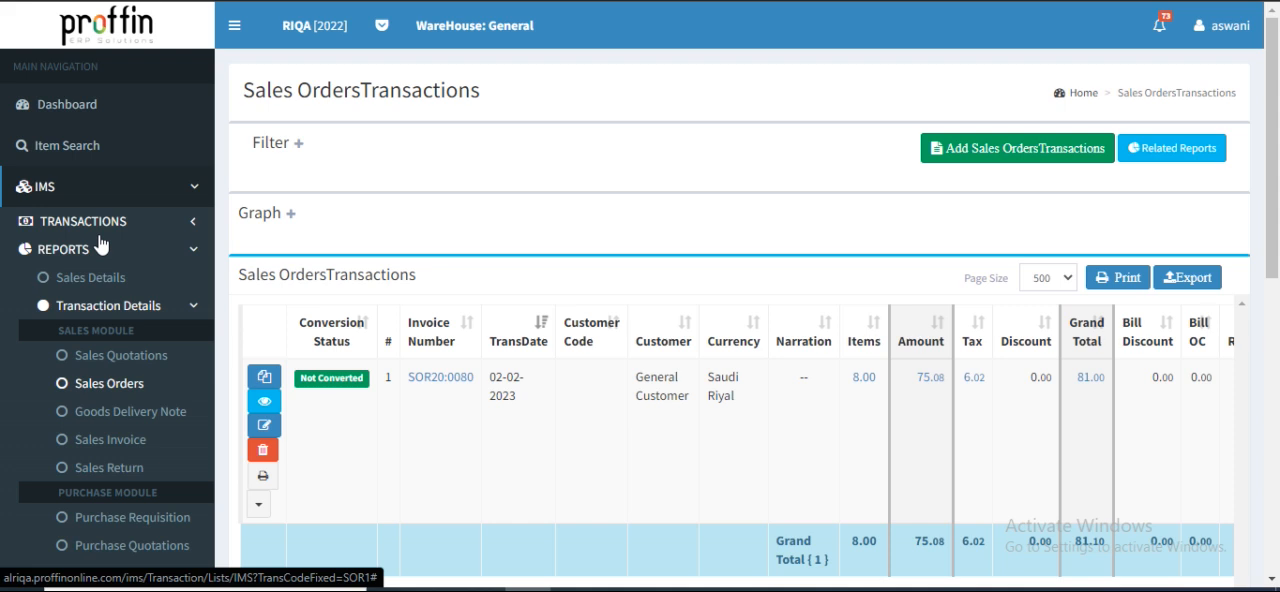
{"action": "left_click", "coordinate": [126, 390]}
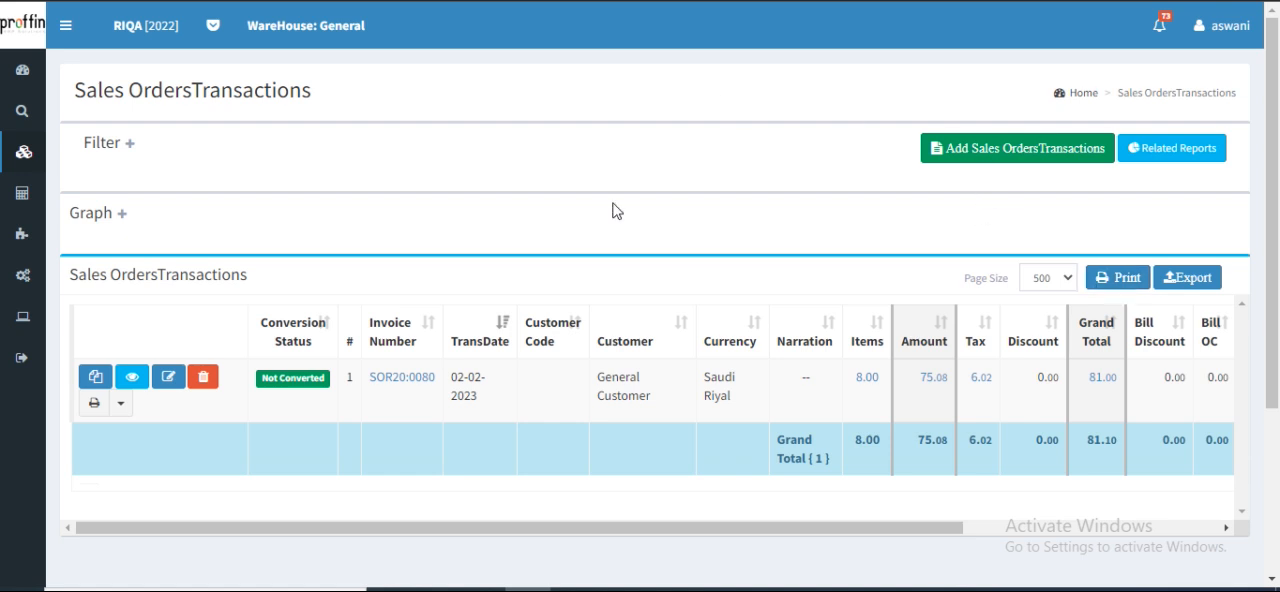
Convert the listed General Customer sales order to a Goods Delivery Note
{"action": "left_click", "coordinate": [302, 381]}
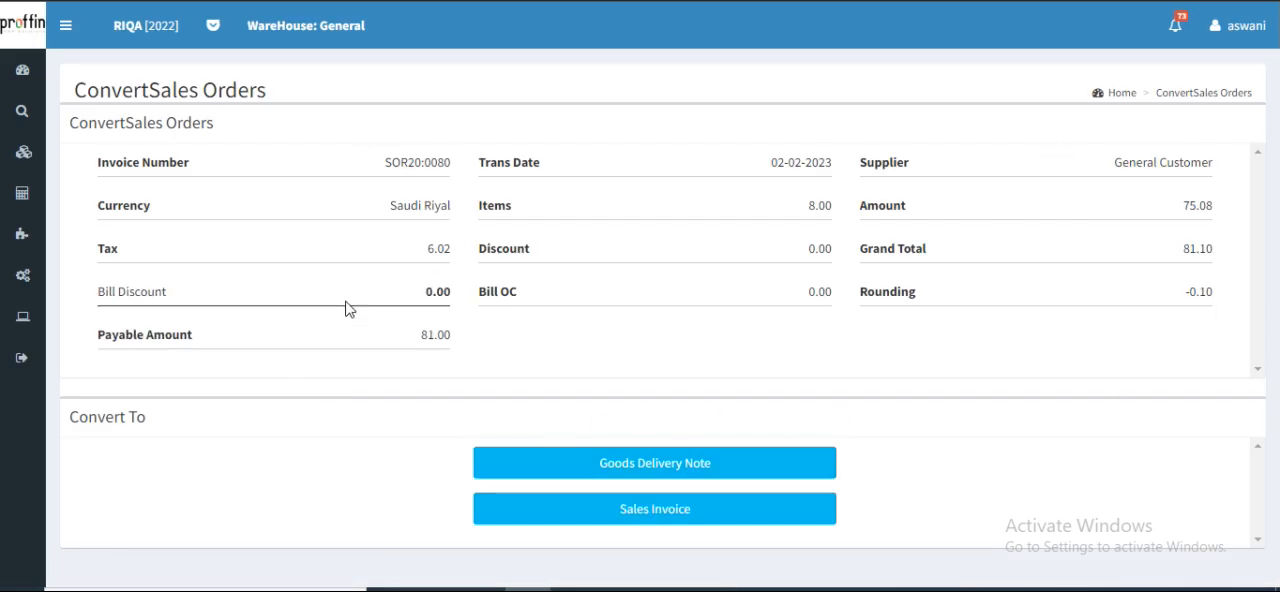
{"action": "left_click", "coordinate": [676, 460]}
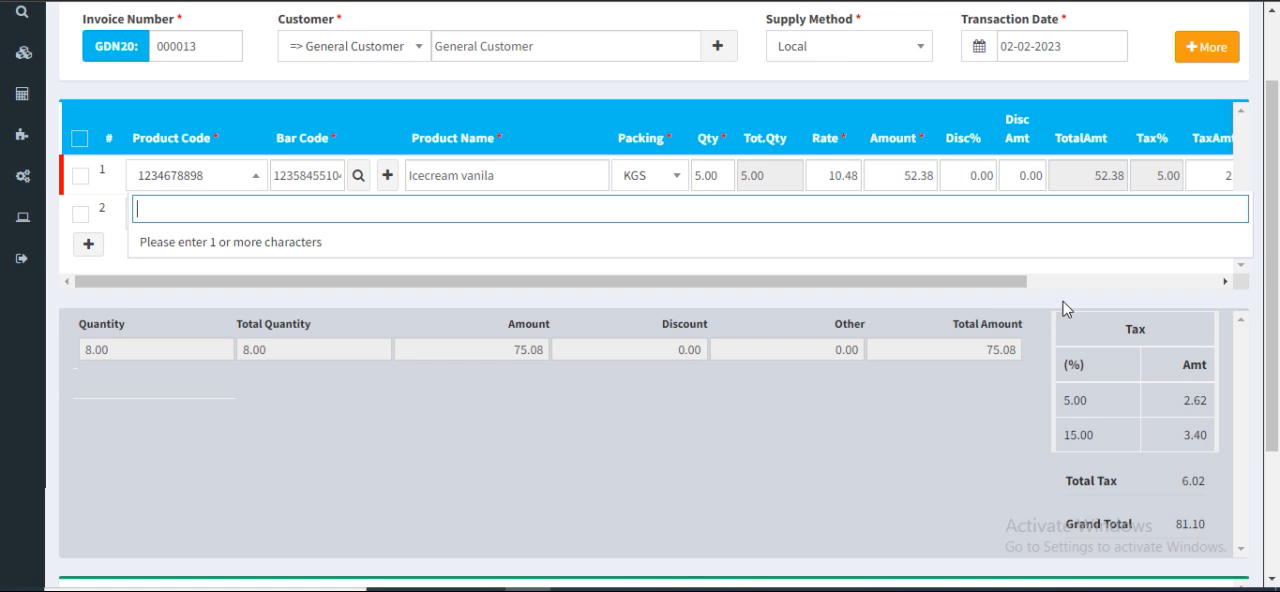
Save the goods delivery note and open the list of goods delivery note transactions
{"action": "scroll", "coordinate": [1063, 305], "scroll_direction": "down", "scroll_amount": 3}
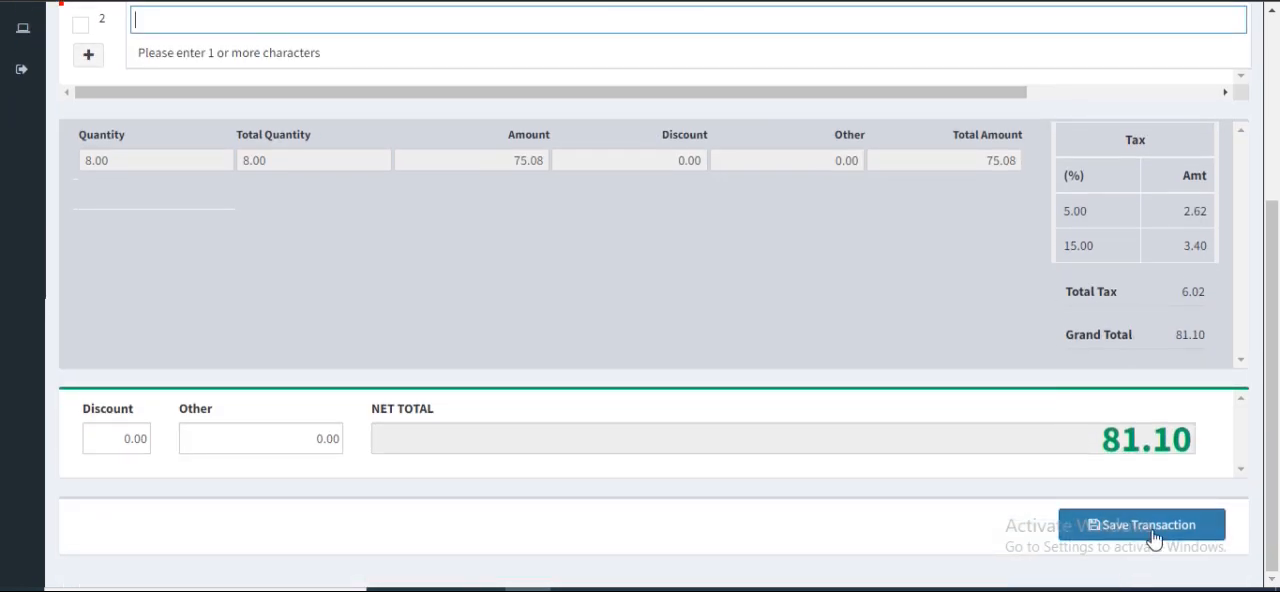
{"action": "left_click", "coordinate": [1148, 537]}
{"action": "left_click", "coordinate": [1125, 556]}
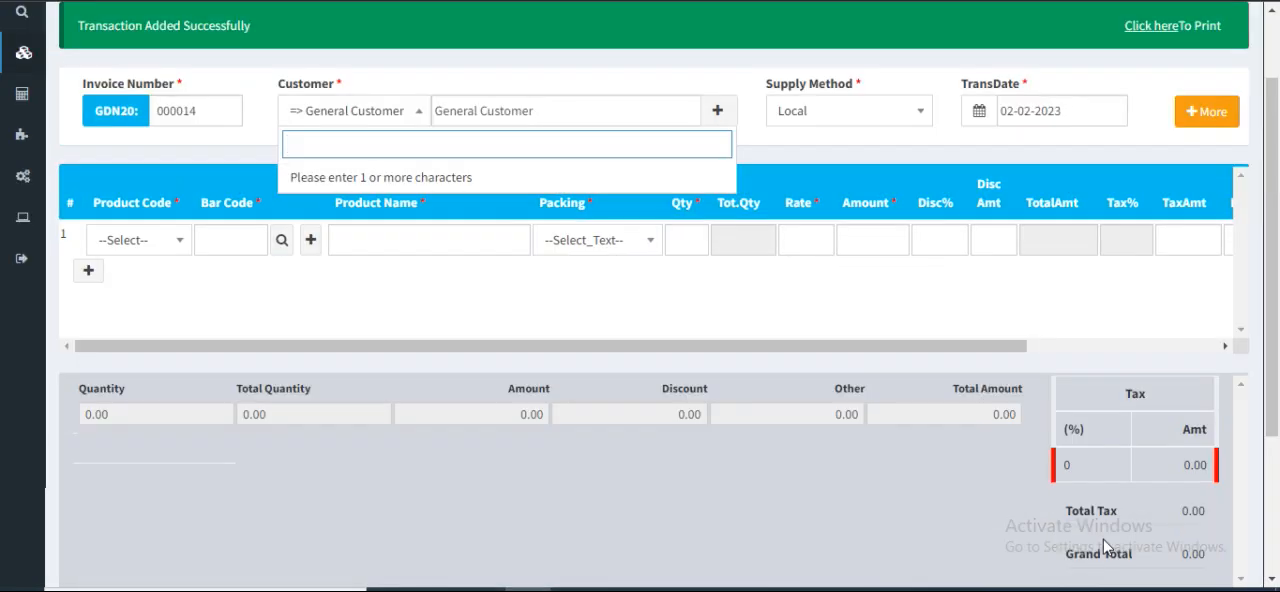
{"action": "scroll", "coordinate": [1105, 545], "scroll_direction": "up", "scroll_amount": 1}
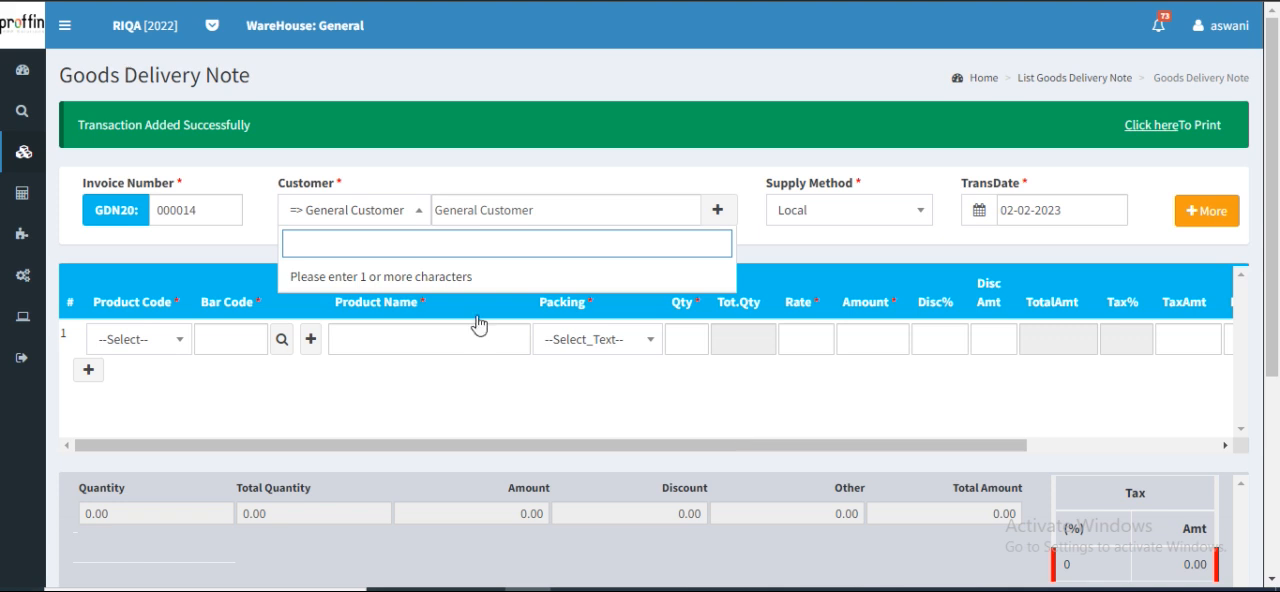
{"action": "left_click", "coordinate": [1073, 80]}
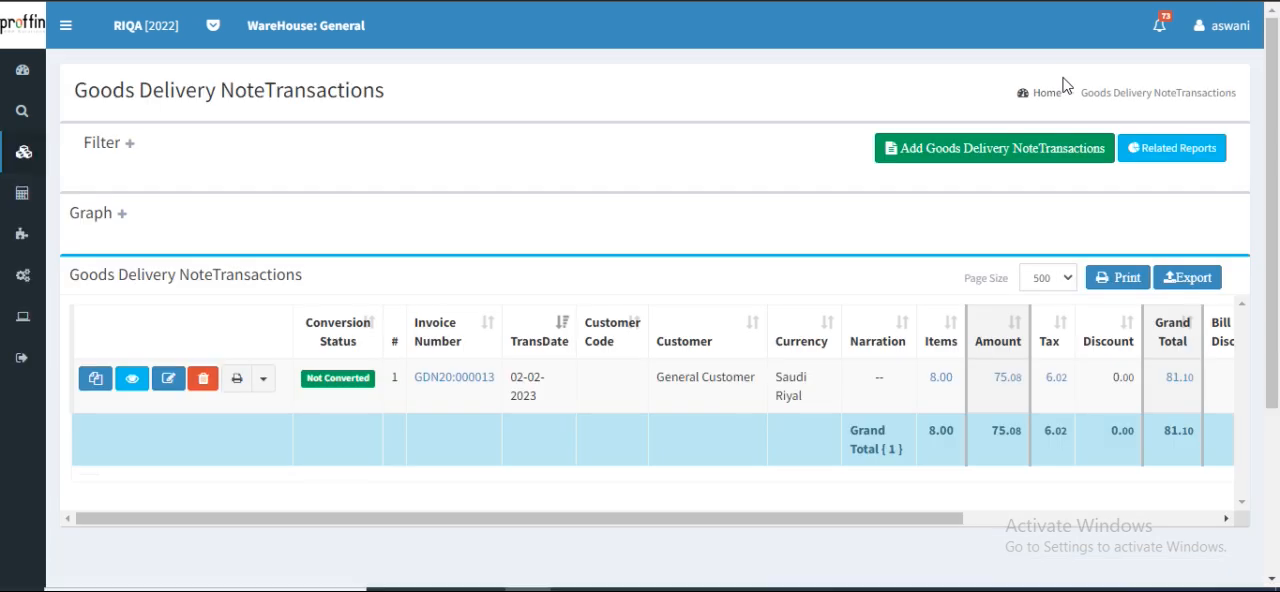
Convert the listed General Customer goods delivery note to a Sales Invoice
{"action": "left_click", "coordinate": [65, 25]}
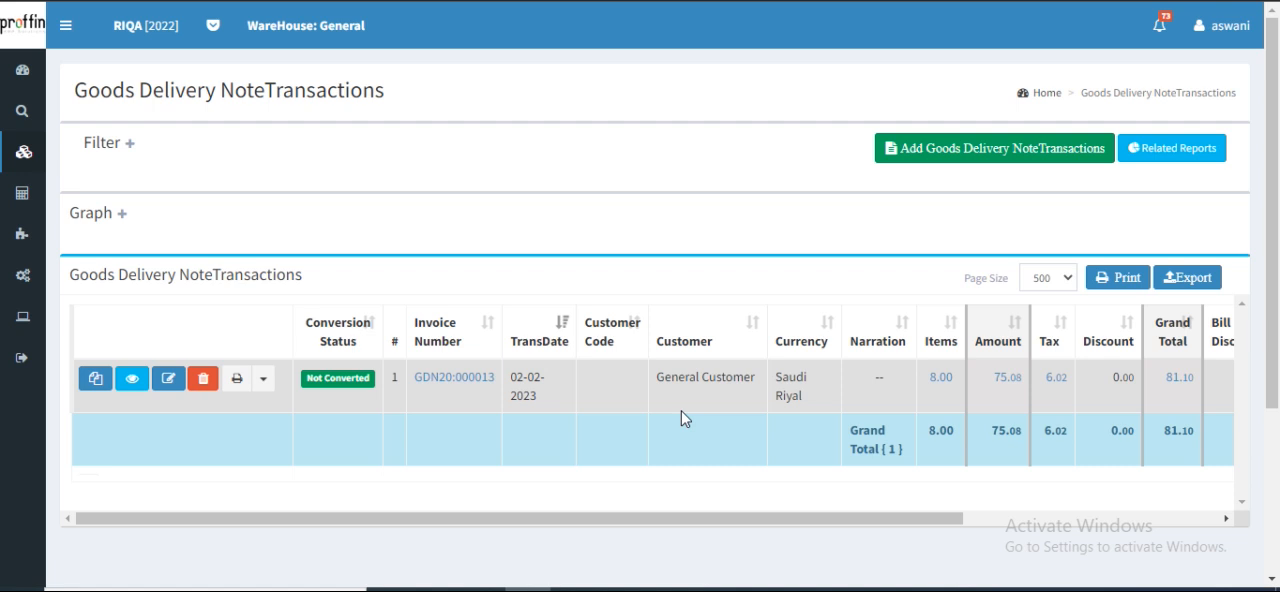
{"action": "left_click", "coordinate": [331, 386]}
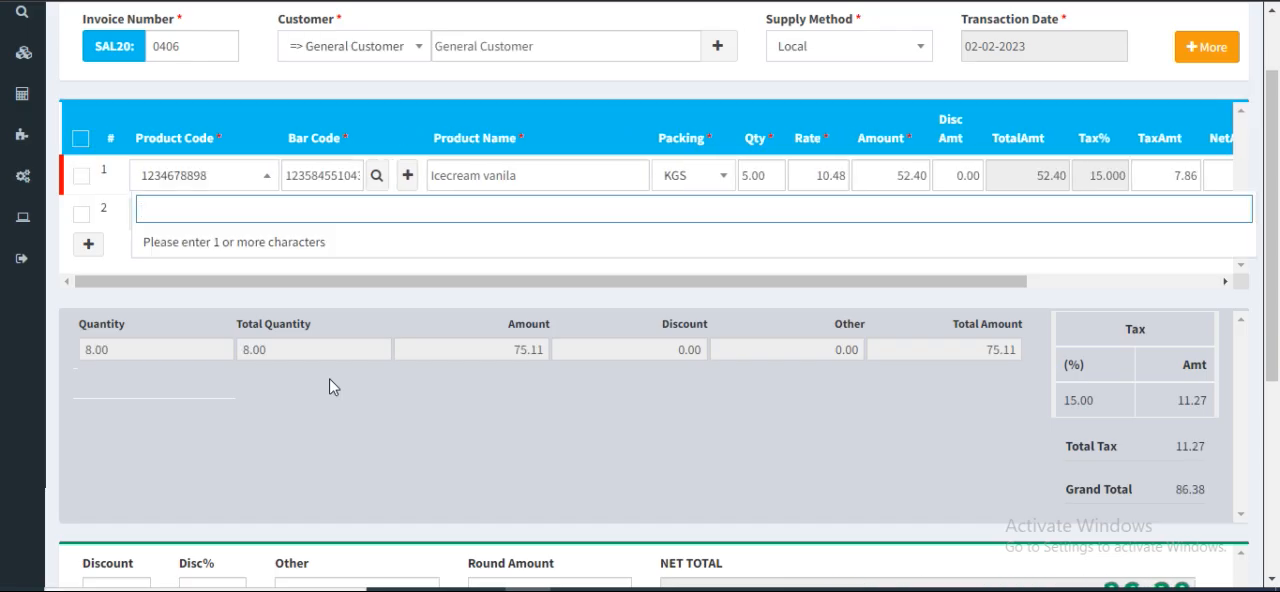
{"action": "scroll", "coordinate": [334, 387], "scroll_direction": "up", "scroll_amount": 1}
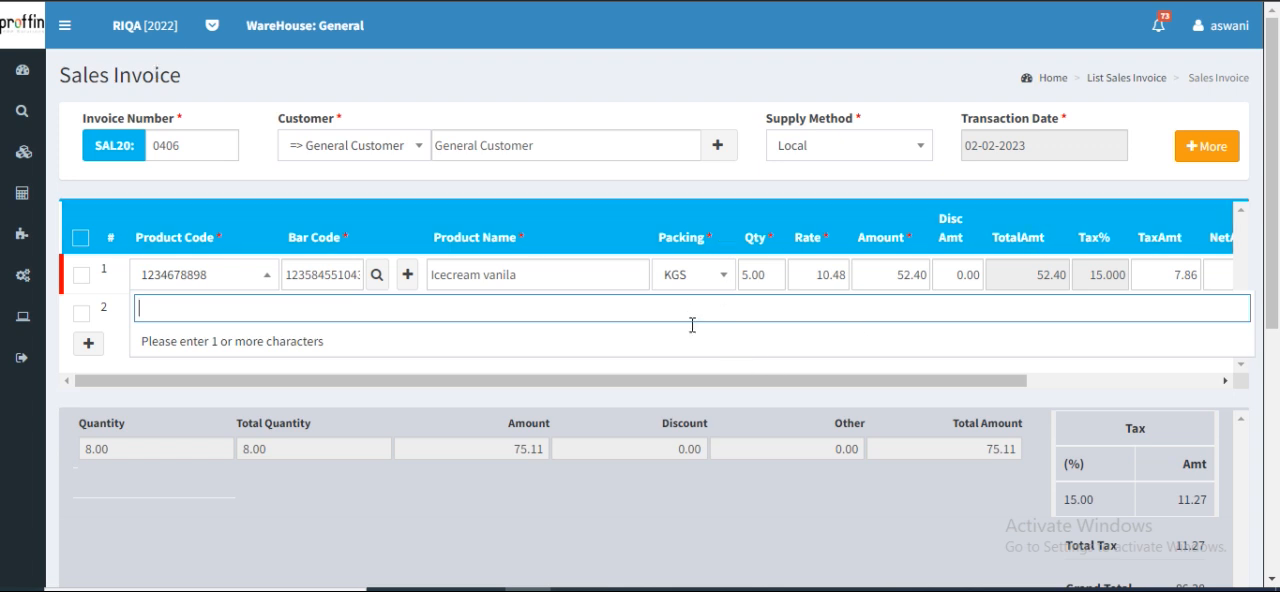
{"action": "left_click", "coordinate": [706, 367]}
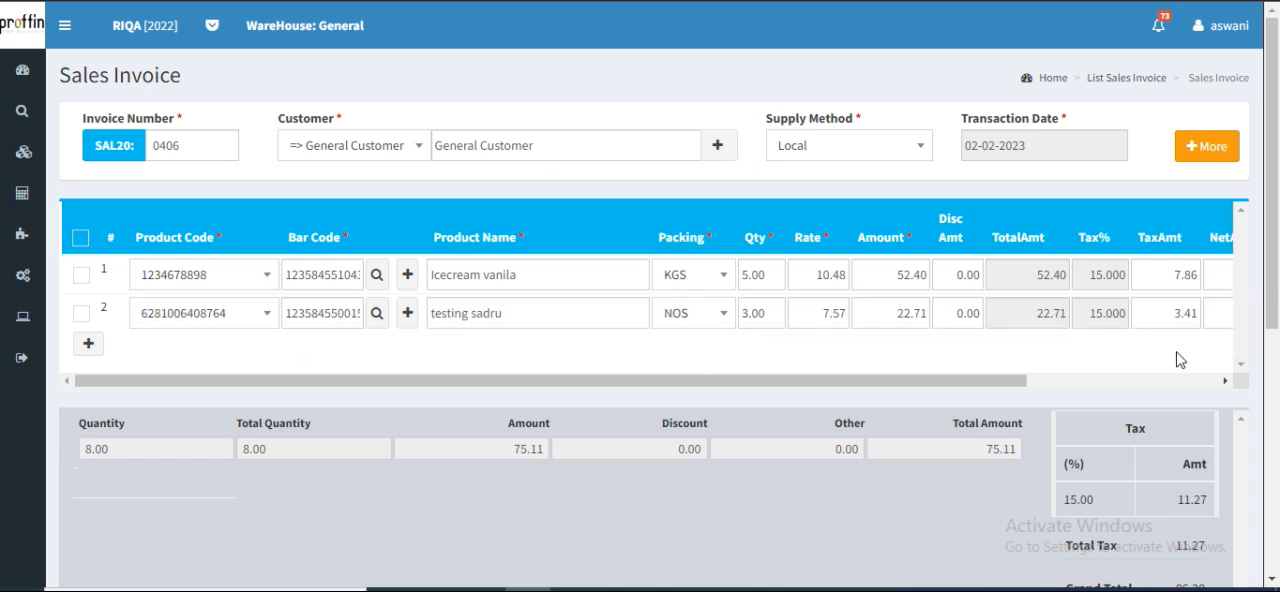
Save the sales invoice and open the list of sales invoice transactions
{"action": "scroll", "coordinate": [1181, 360], "scroll_direction": "down", "scroll_amount": 5}
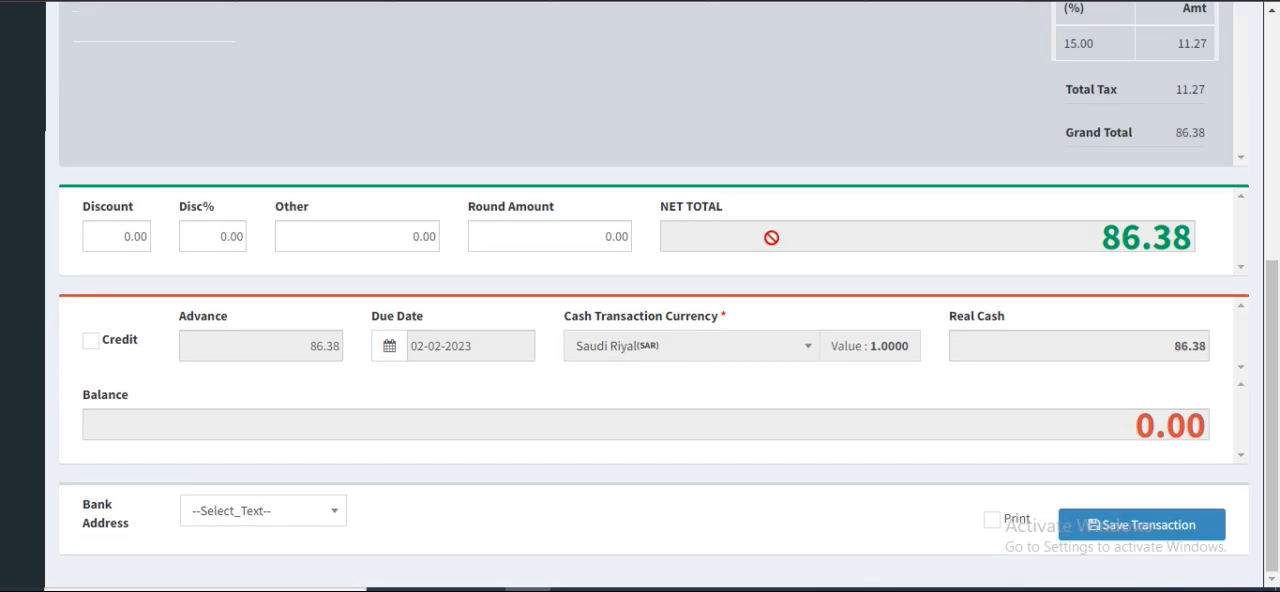
{"action": "left_click", "coordinate": [1117, 533]}
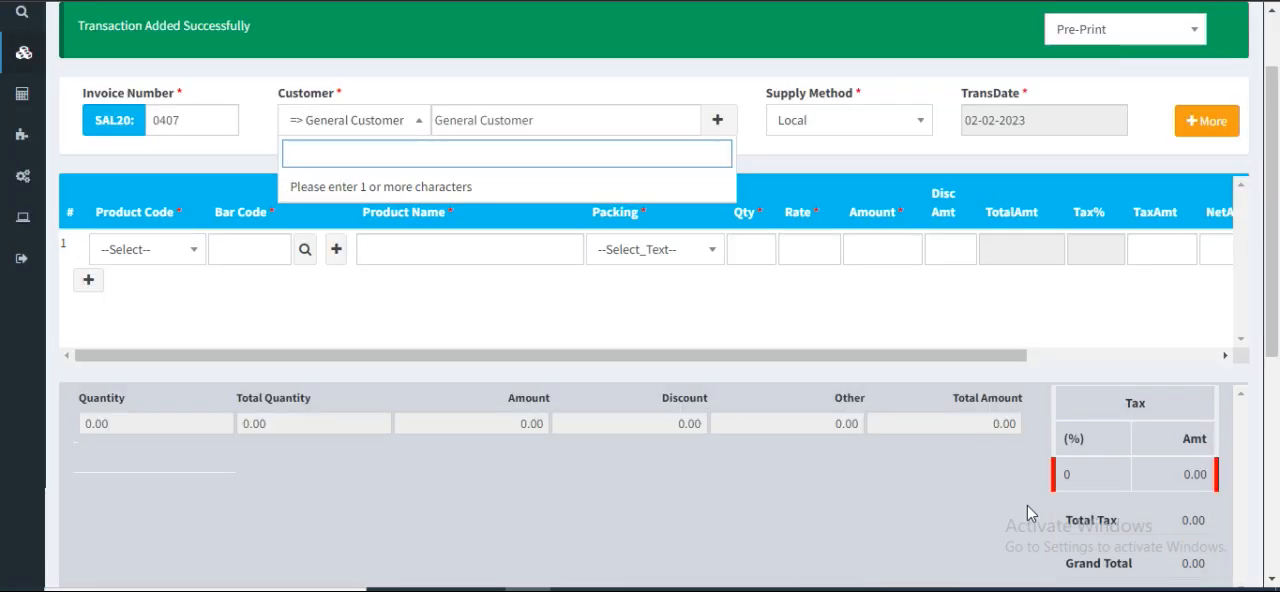
{"action": "scroll", "coordinate": [1027, 505], "scroll_direction": "up", "scroll_amount": 1}
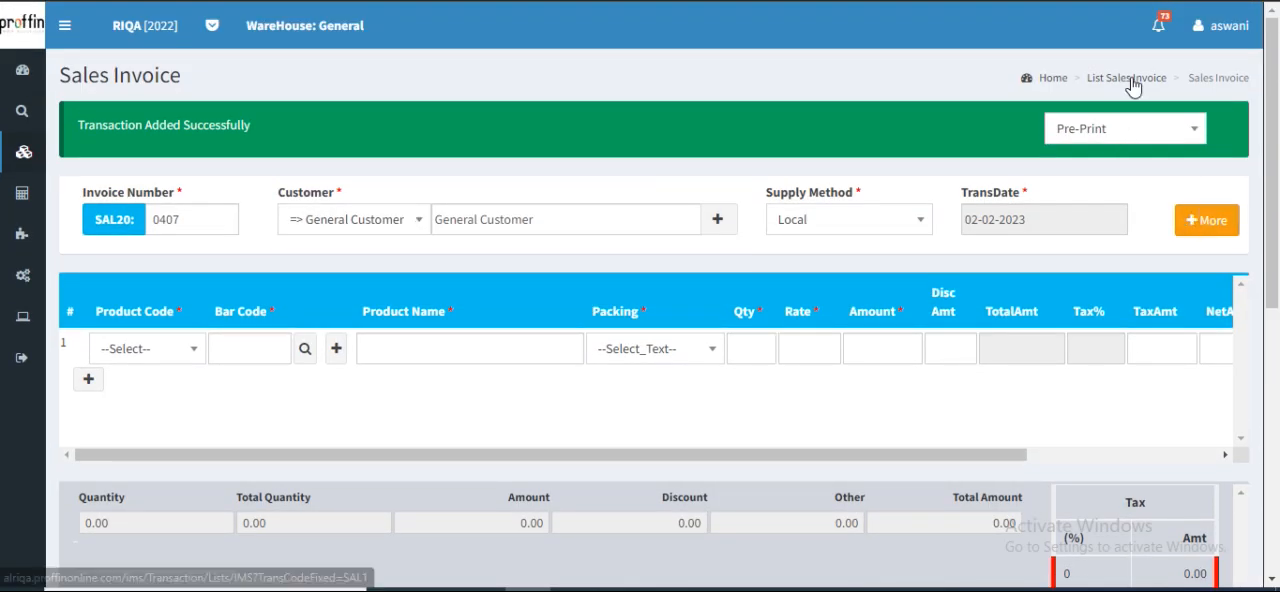
{"action": "left_click", "coordinate": [1130, 79]}
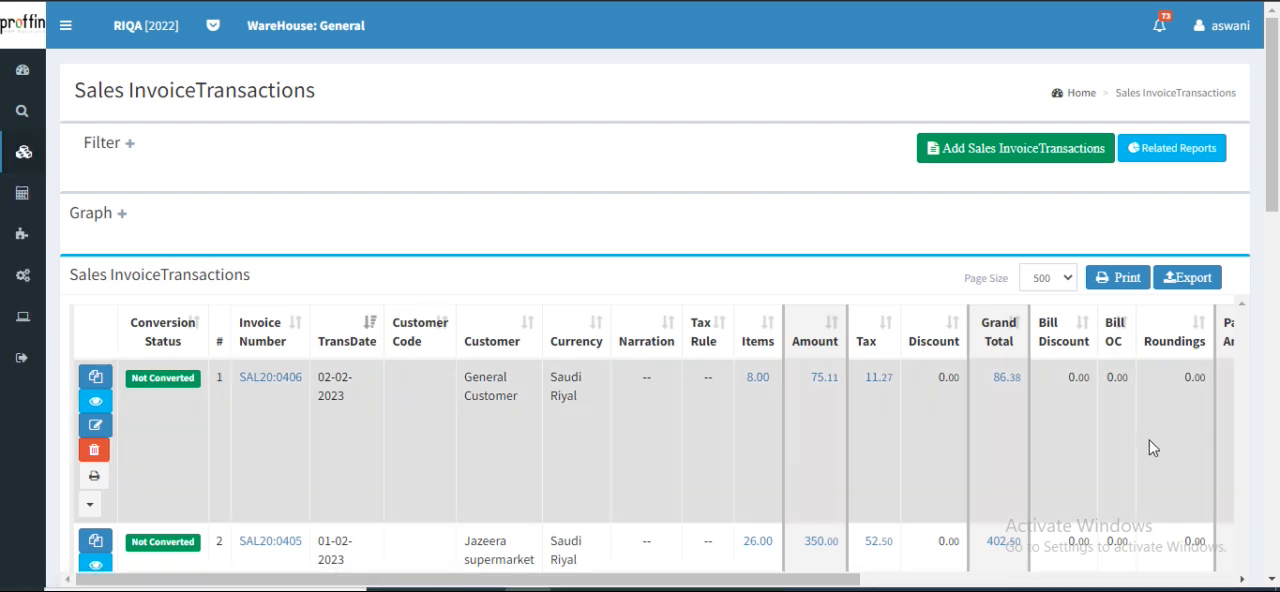
View the General Customer sales invoice's product lines, totals and payment details, and return to the sales invoice list
{"action": "scroll", "coordinate": [585, 385], "scroll_direction": "down", "scroll_amount": 1}
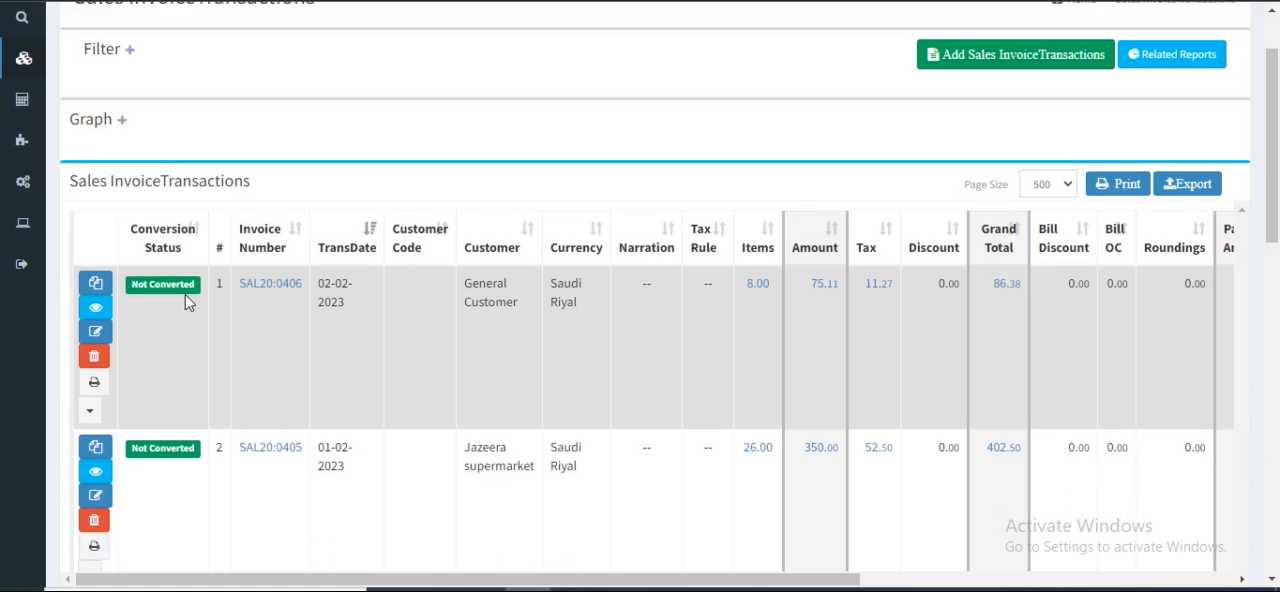
{"action": "left_click", "coordinate": [97, 309]}
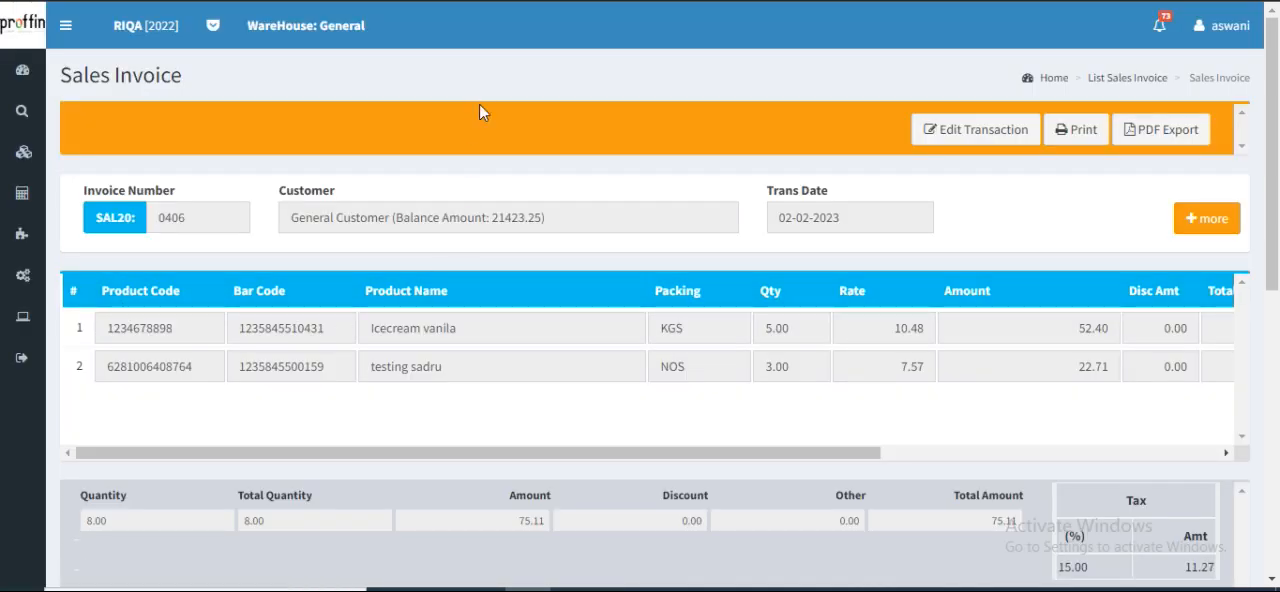
{"action": "scroll", "coordinate": [827, 274], "scroll_direction": "down", "scroll_amount": 4}
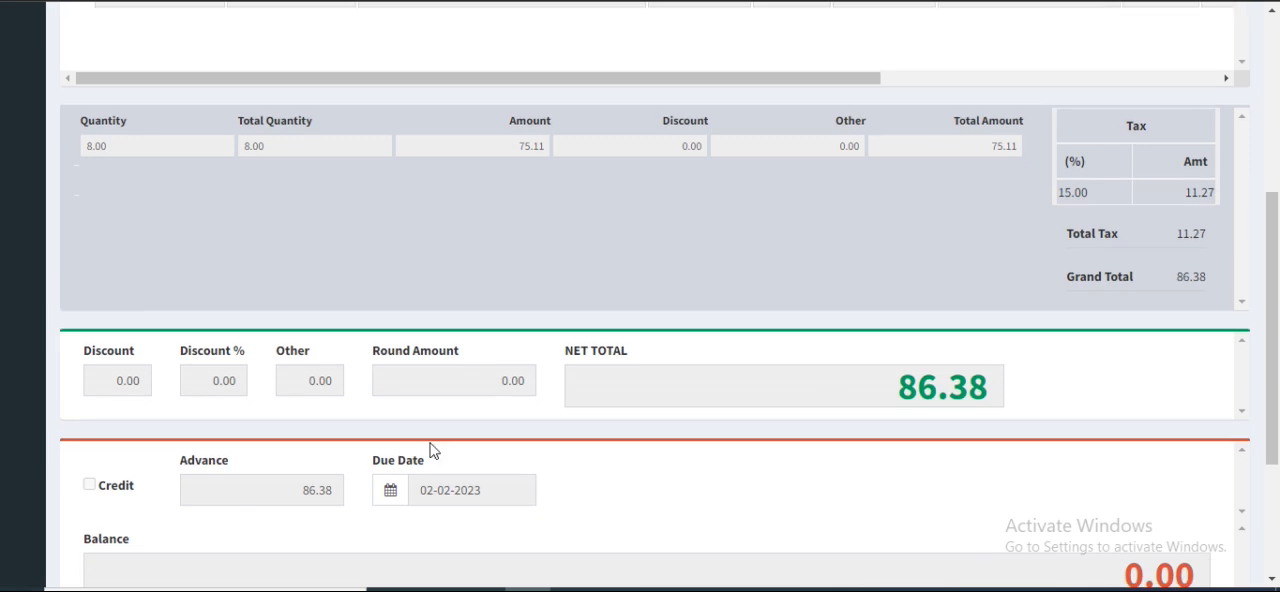
{"action": "scroll", "coordinate": [858, 498], "scroll_direction": "up", "scroll_amount": 4}
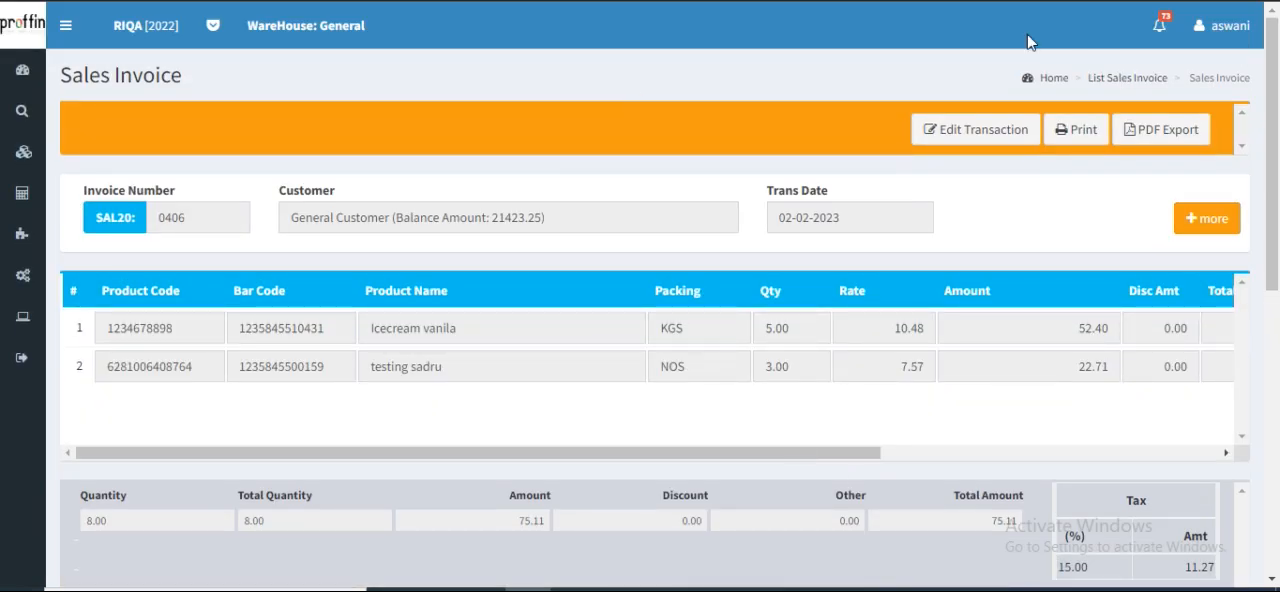
{"action": "left_click", "coordinate": [1116, 79]}
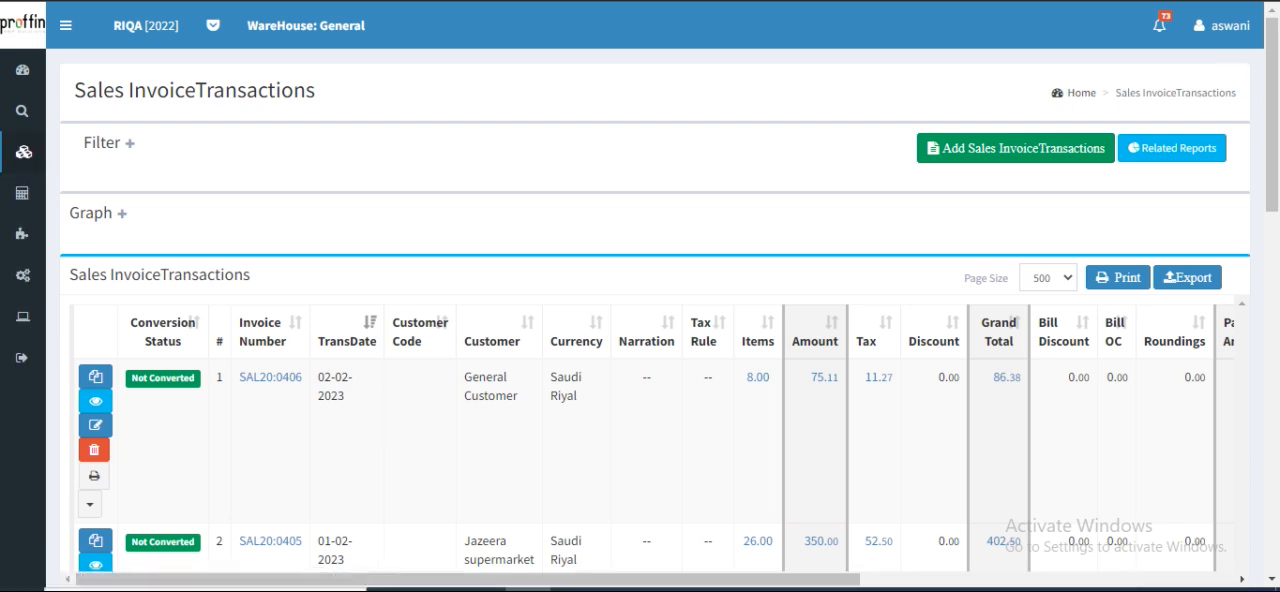
Open the General Customer sales invoice for editing and set the Icecream vanila line's quantity to 4
{"action": "left_click", "coordinate": [101, 434]}
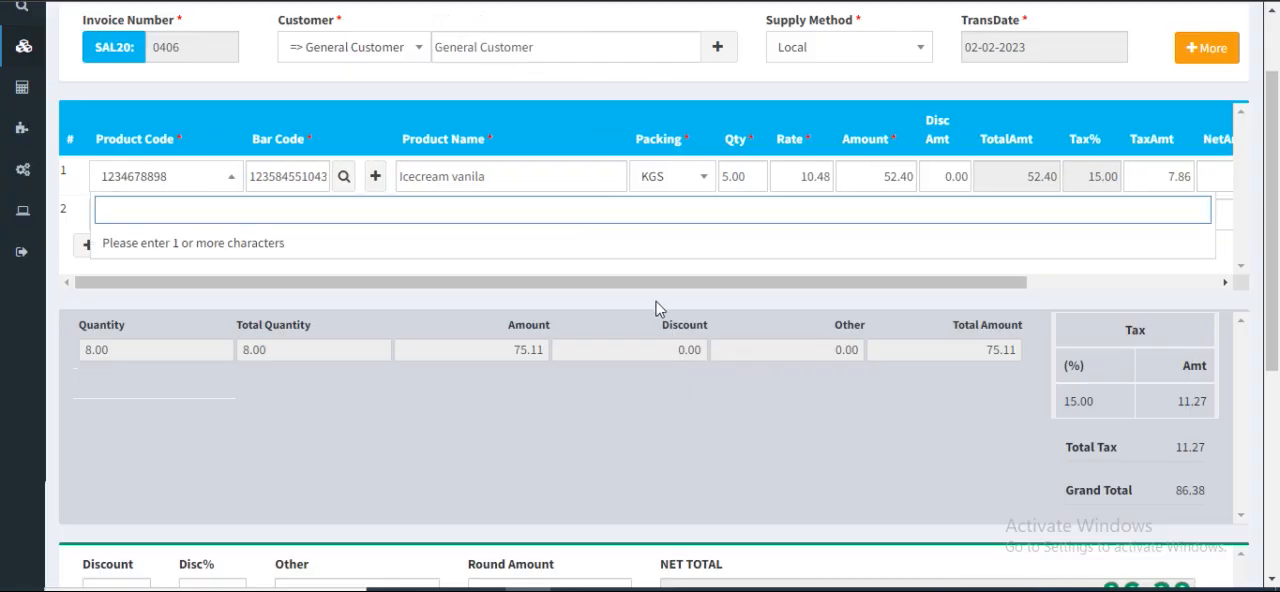
{"action": "left_click", "coordinate": [600, 274]}
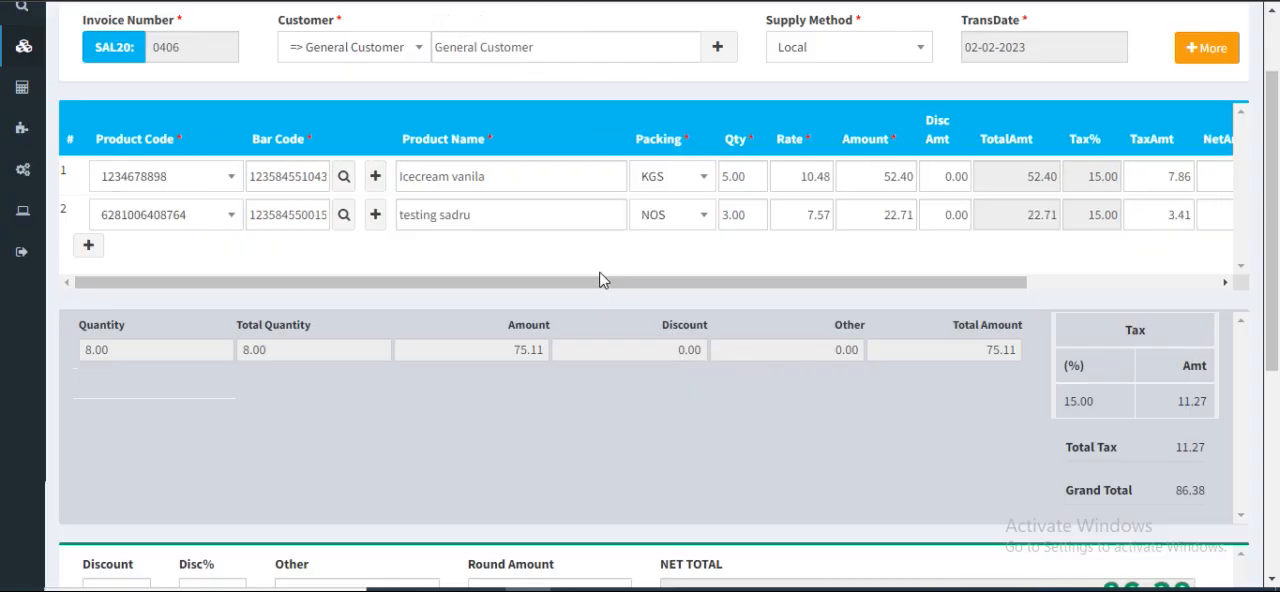
{"action": "left_click", "coordinate": [757, 176]}
{"action": "type", "text": "4"}
{"action": "left_click", "coordinate": [903, 404]}
Update the edited sales invoice after reviewing its totals, and return to the list of sales invoice transactions
{"action": "scroll", "coordinate": [903, 404], "scroll_direction": "down", "scroll_amount": 4}
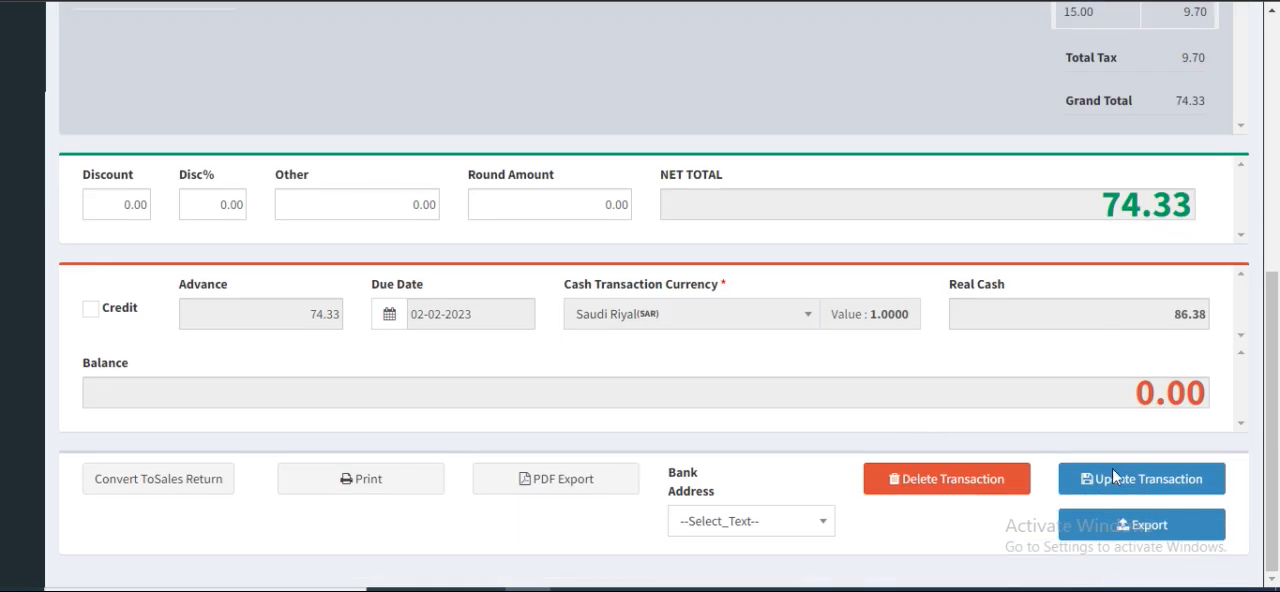
{"action": "scroll", "coordinate": [910, 400], "scroll_direction": "up", "scroll_amount": 4}
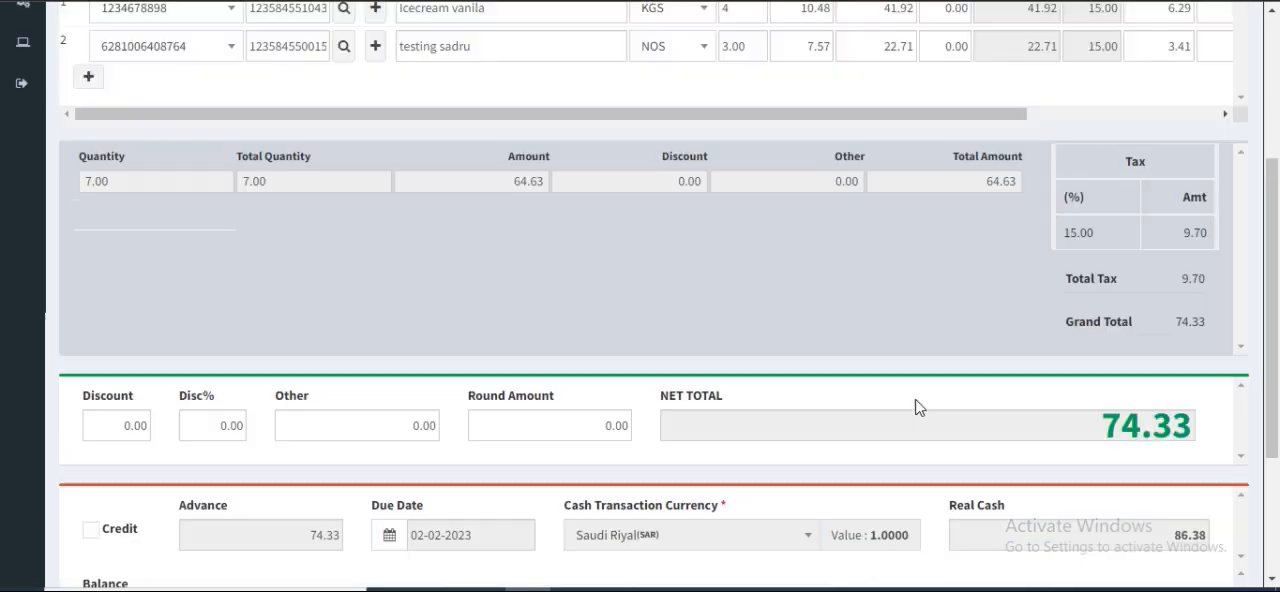
{"action": "scroll", "coordinate": [1184, 312], "scroll_direction": "down", "scroll_amount": 4}
{"action": "left_click", "coordinate": [1141, 480]}
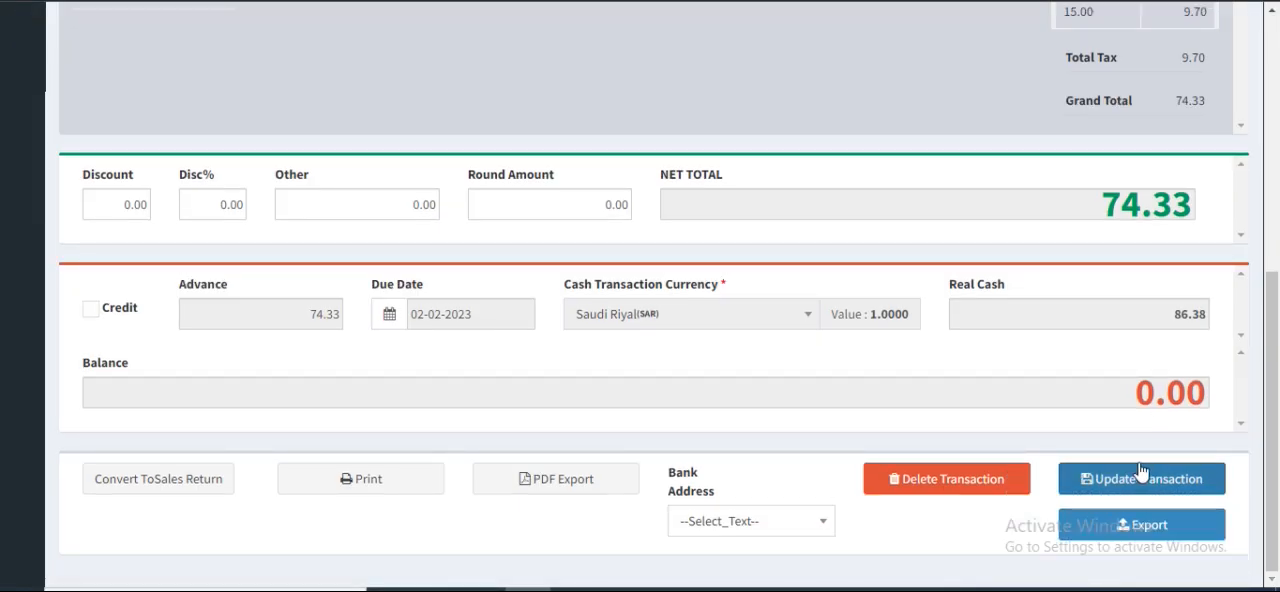
{"action": "scroll", "coordinate": [1120, 165], "scroll_direction": "up", "scroll_amount": 2}
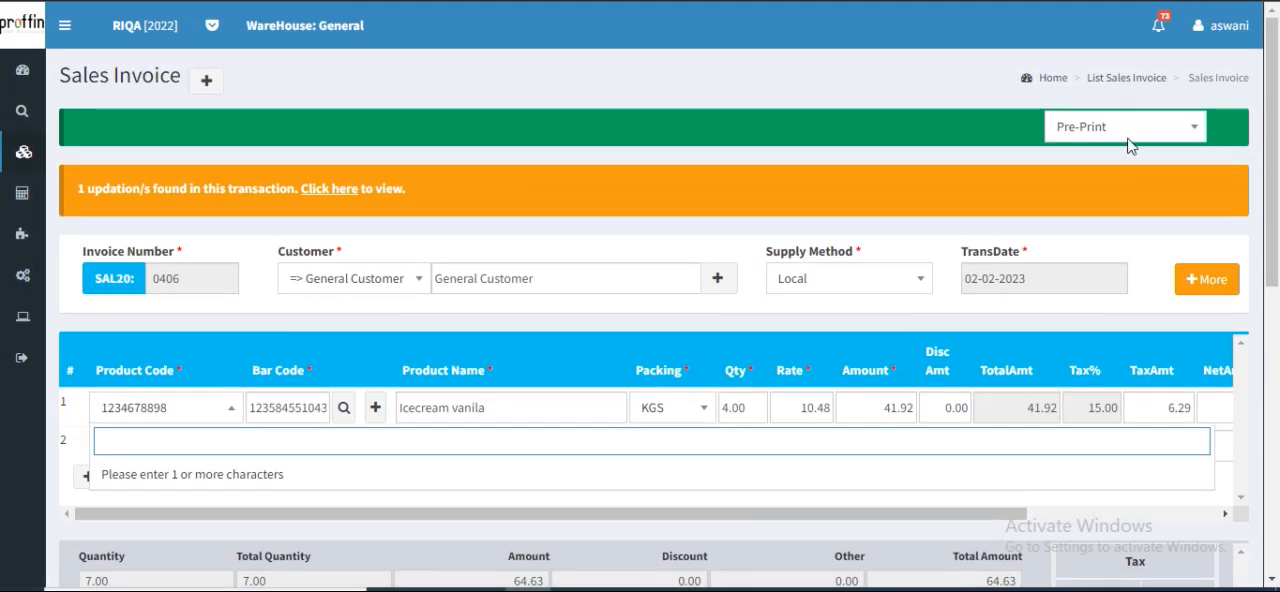
{"action": "left_click", "coordinate": [1105, 80]}
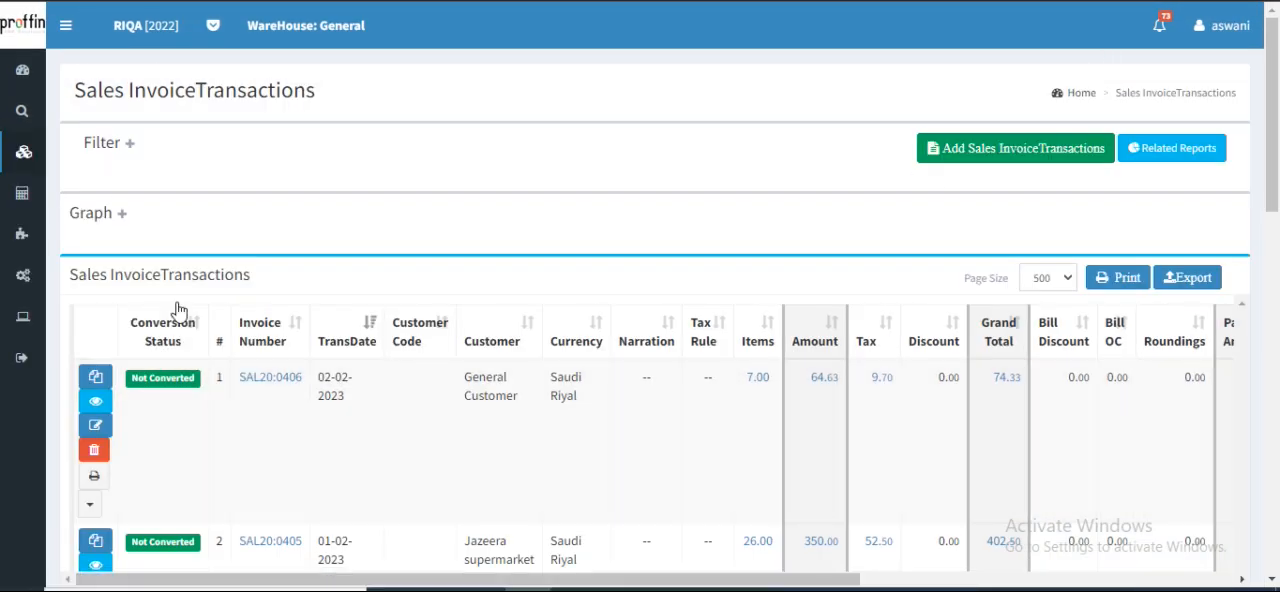